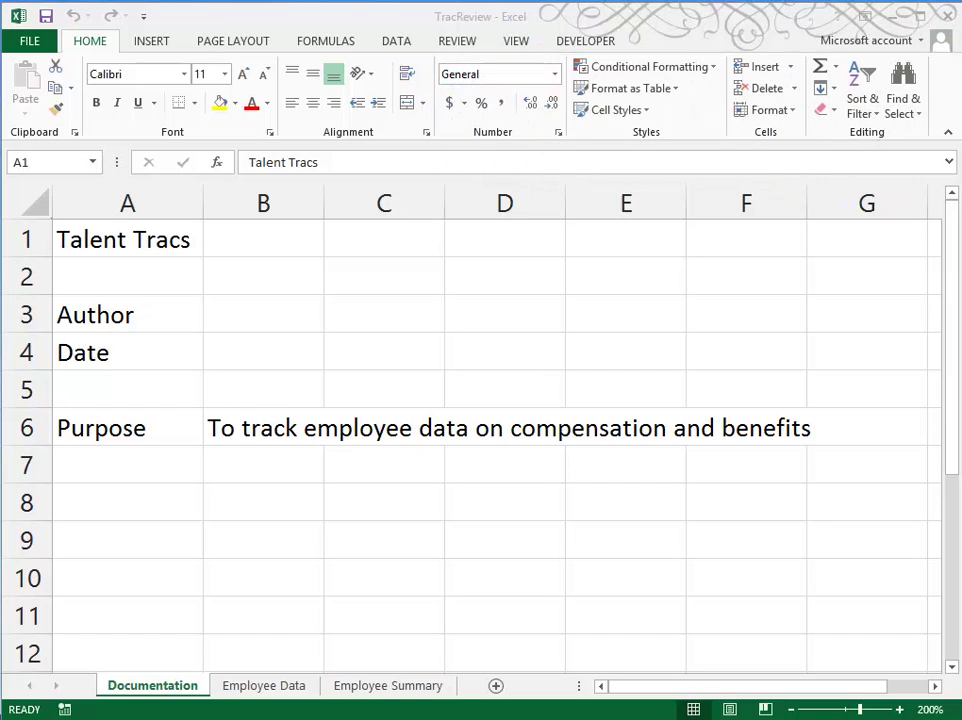
# Step: Duplicate the Employee Data sheet beside the original and rename the copy Q2
pyautogui.click(265, 699)
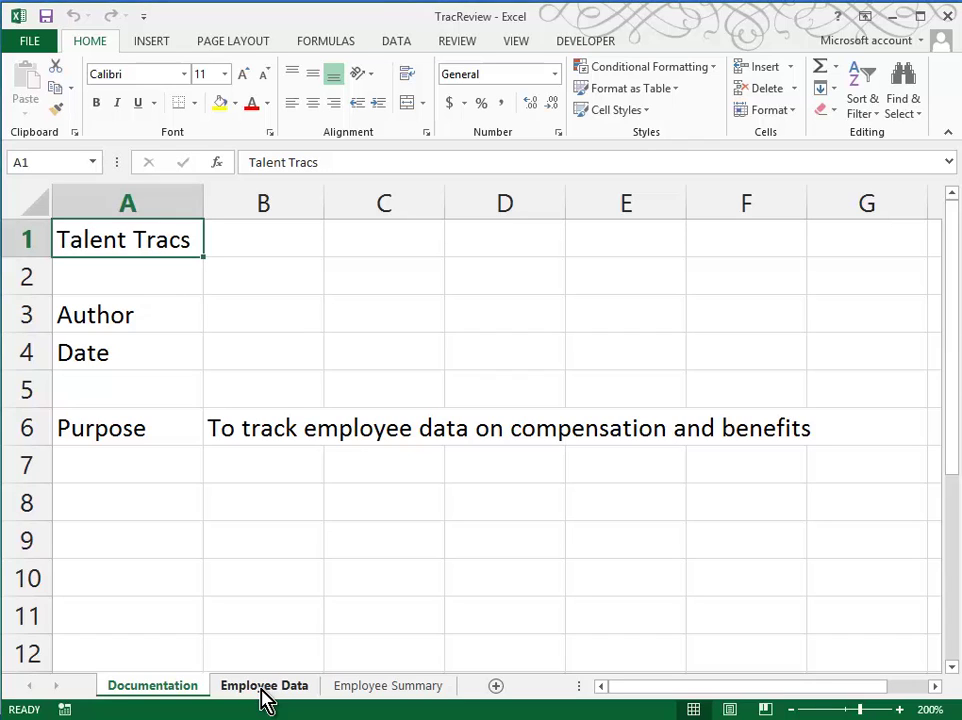
pyautogui.keyDown('ctrl'); pyautogui.click(264, 695); pyautogui.keyUp('ctrl')
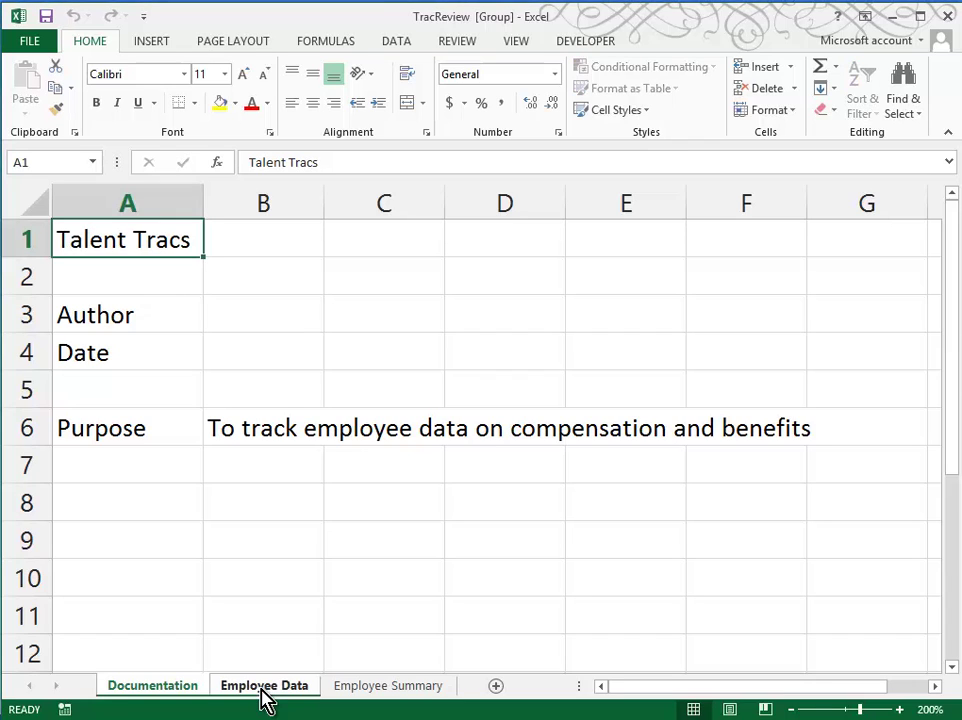
pyautogui.moveTo(290, 688)
pyautogui.mouseDown()
pyautogui.moveTo(283, 684)
pyautogui.moveTo(362, 683)
pyautogui.moveTo(339, 709)
pyautogui.moveTo(397, 691)
pyautogui.mouseUp()
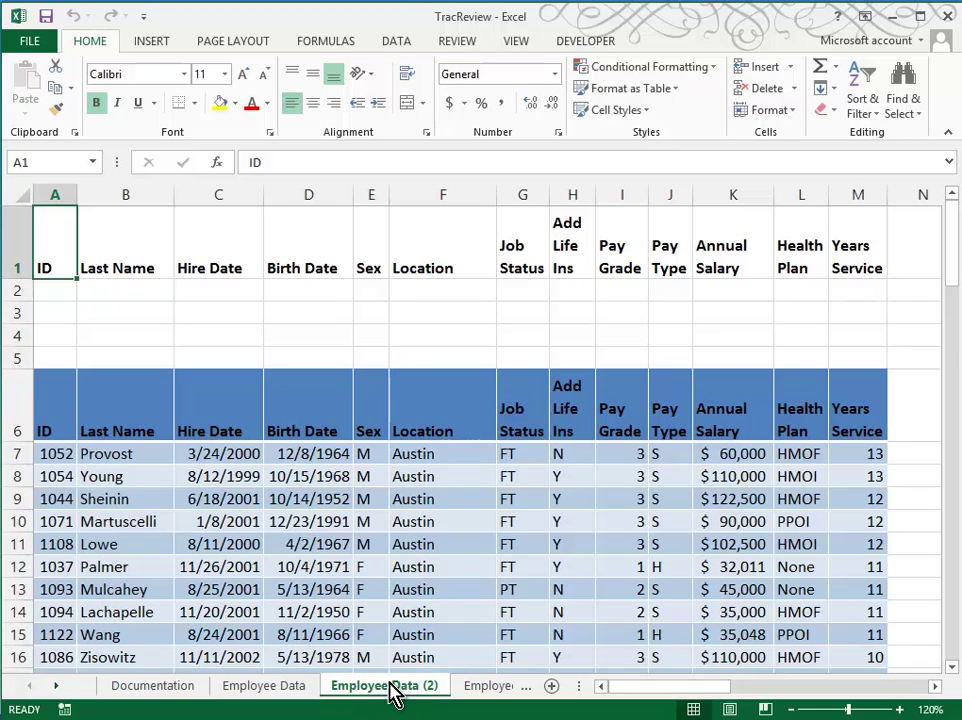
pyautogui.moveTo(393, 691); pyautogui.dragTo(380, 716)
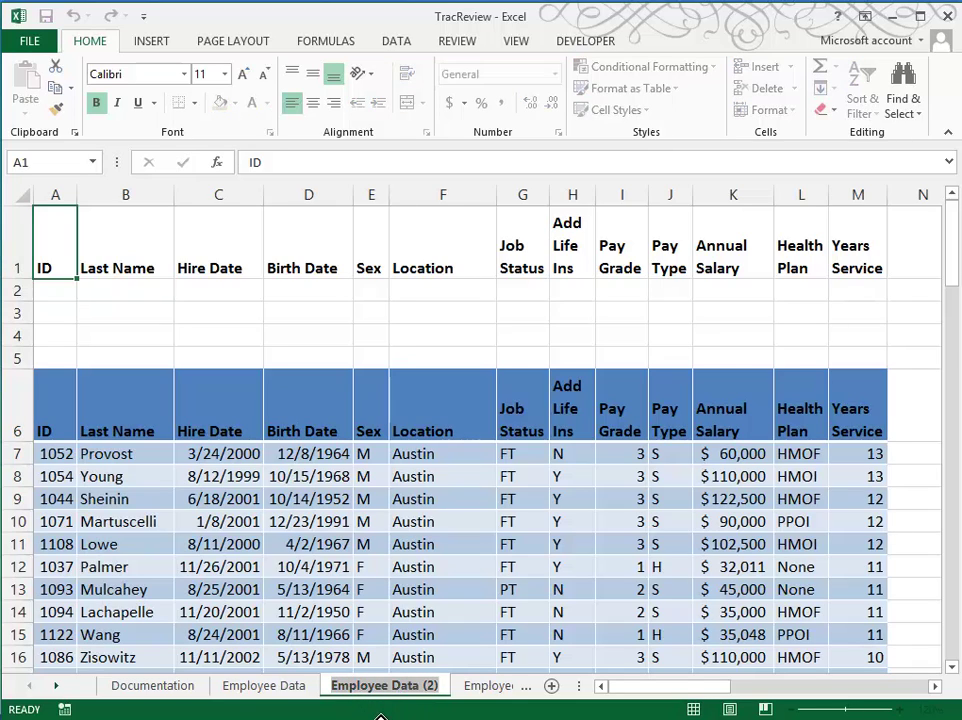
pyautogui.write('Q2')
pyautogui.press('Return')
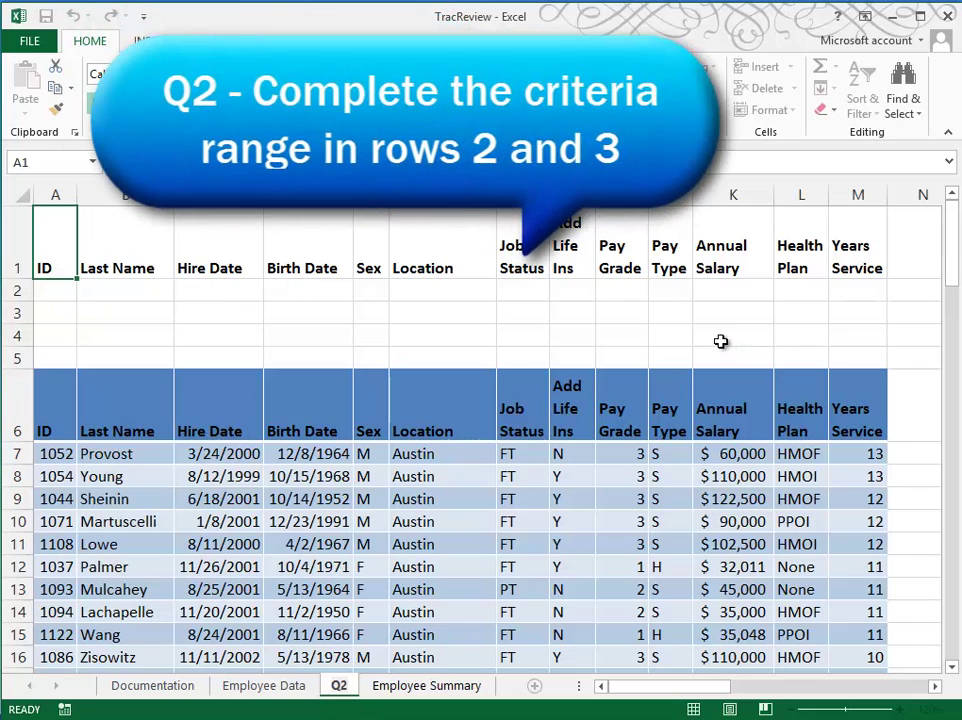
# Step: Enter PT, >60000 and >=2 as row 2 criteria, and CN beneath PT in row 3
pyautogui.click(522, 288)
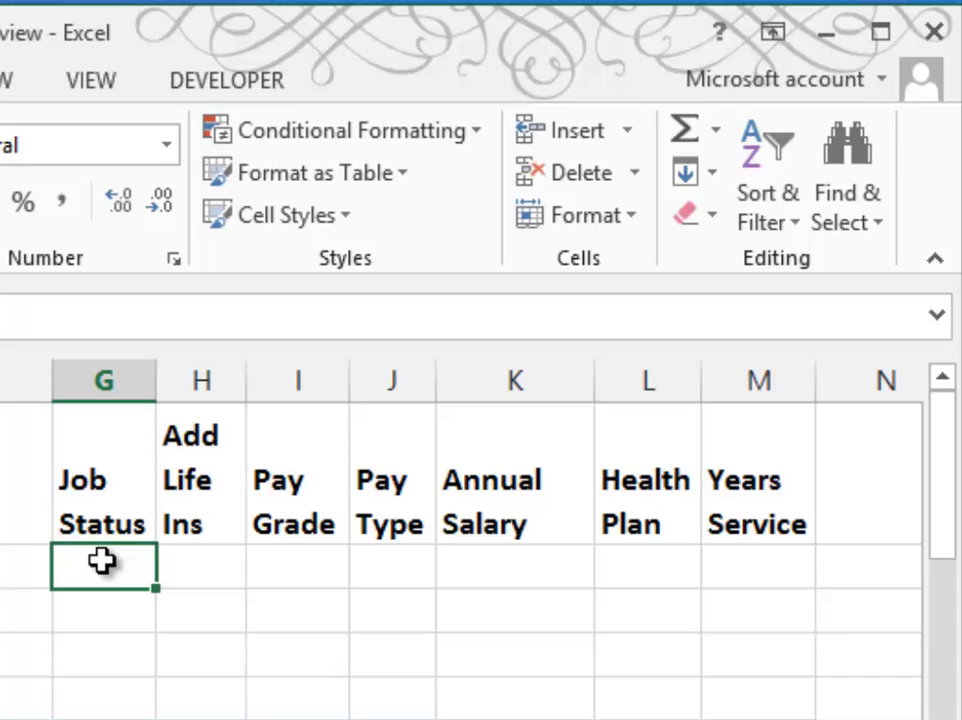
pyautogui.write('PT')
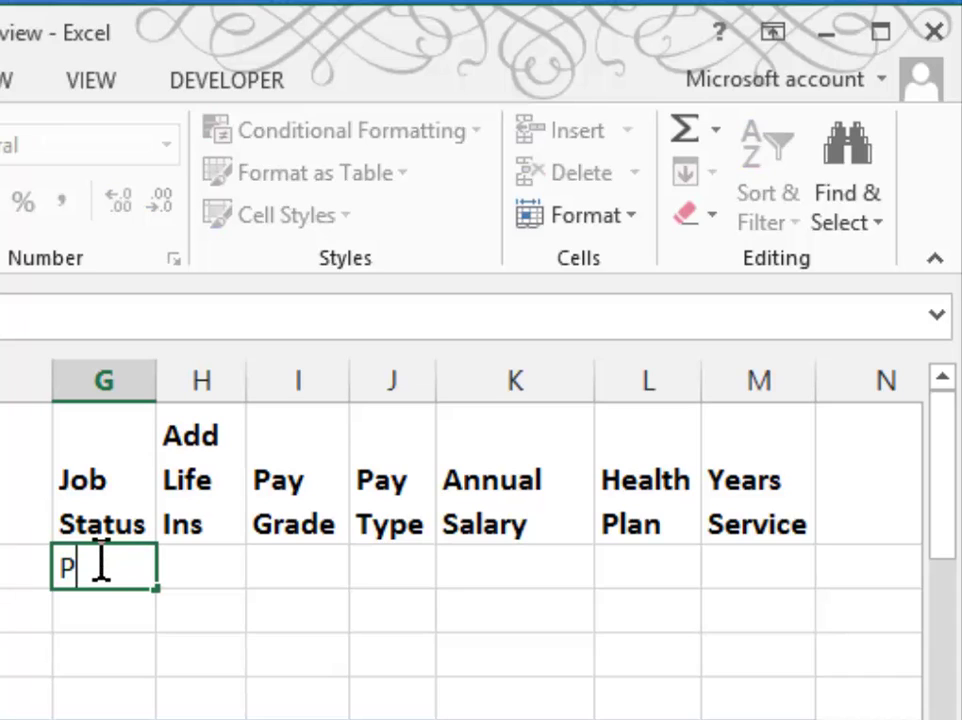
pyautogui.press('Tab')
pyautogui.press('Tab')
pyautogui.press('Tab')
pyautogui.press('Tab')
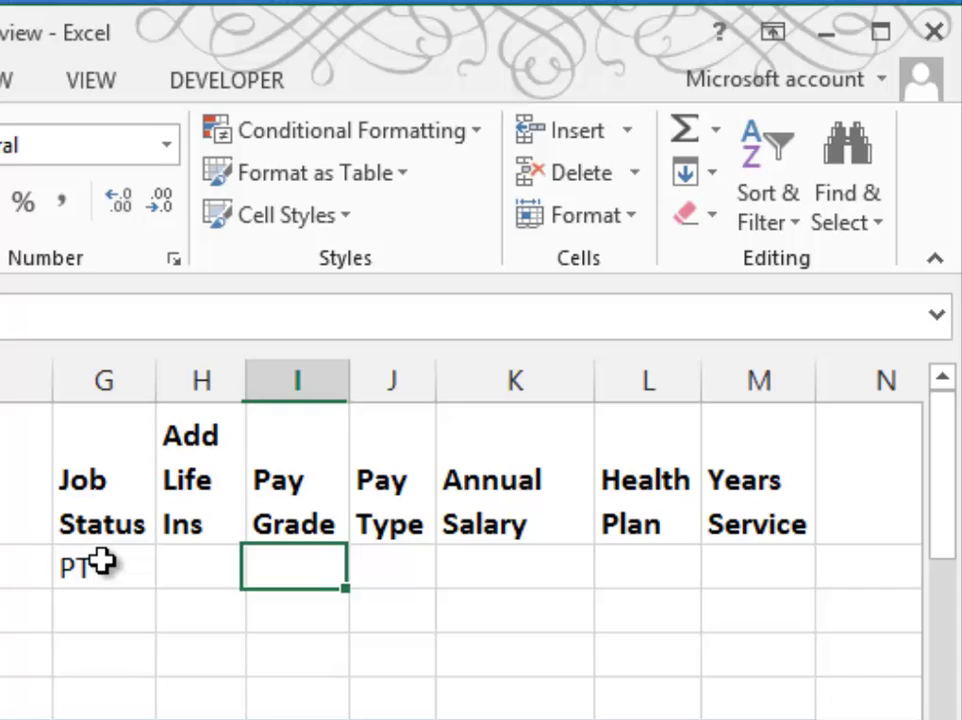
pyautogui.write('>60000')
pyautogui.press('Tab')
pyautogui.press('Tab')
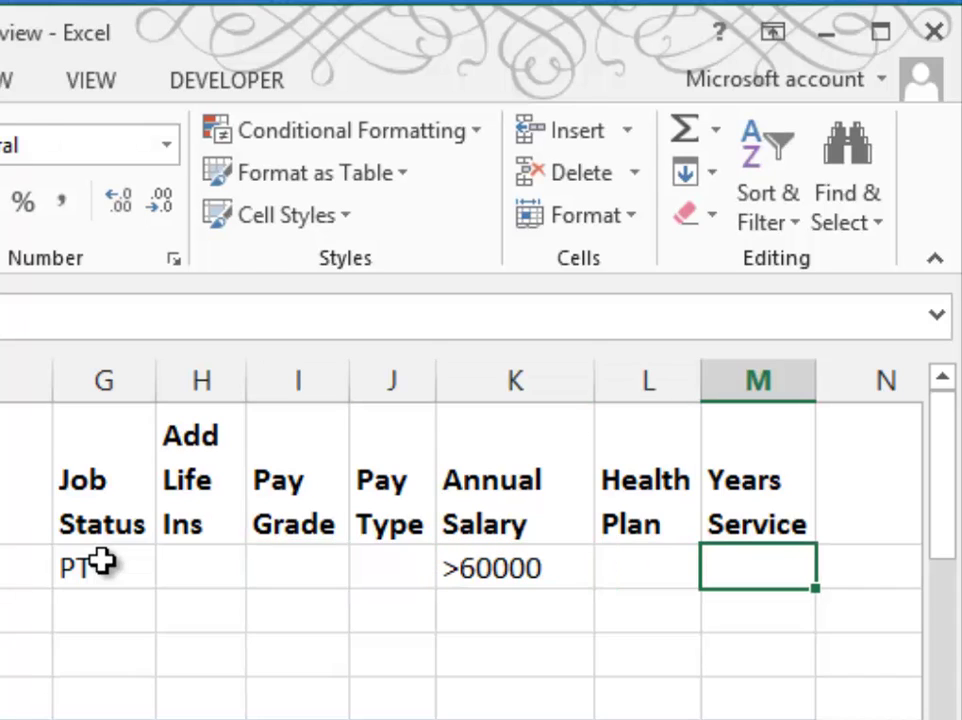
pyautogui.write('>=2')
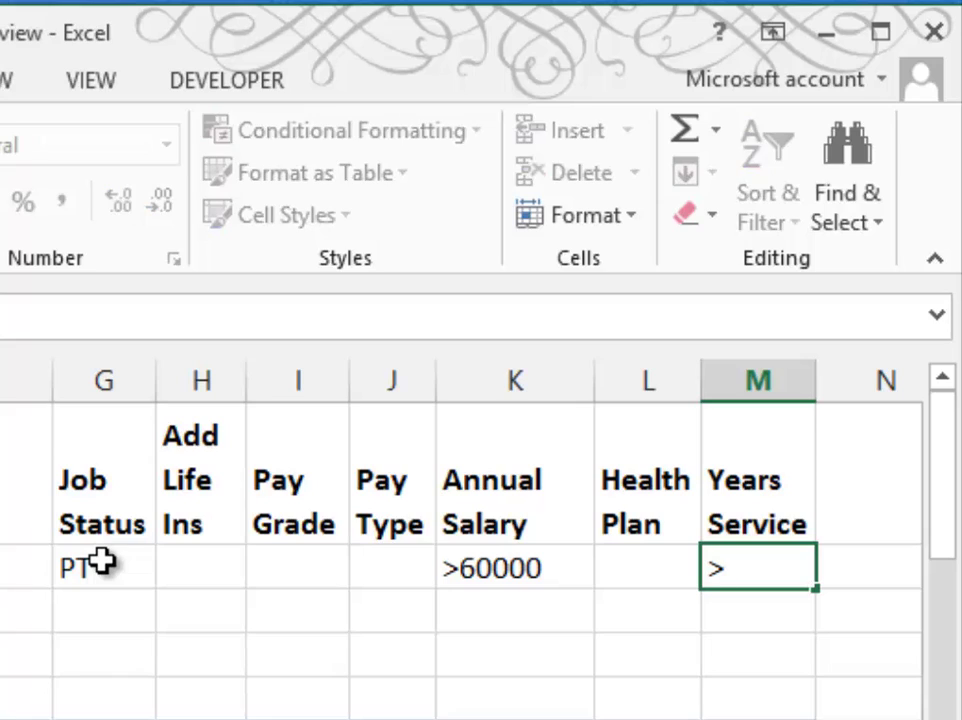
pyautogui.click(118, 608)
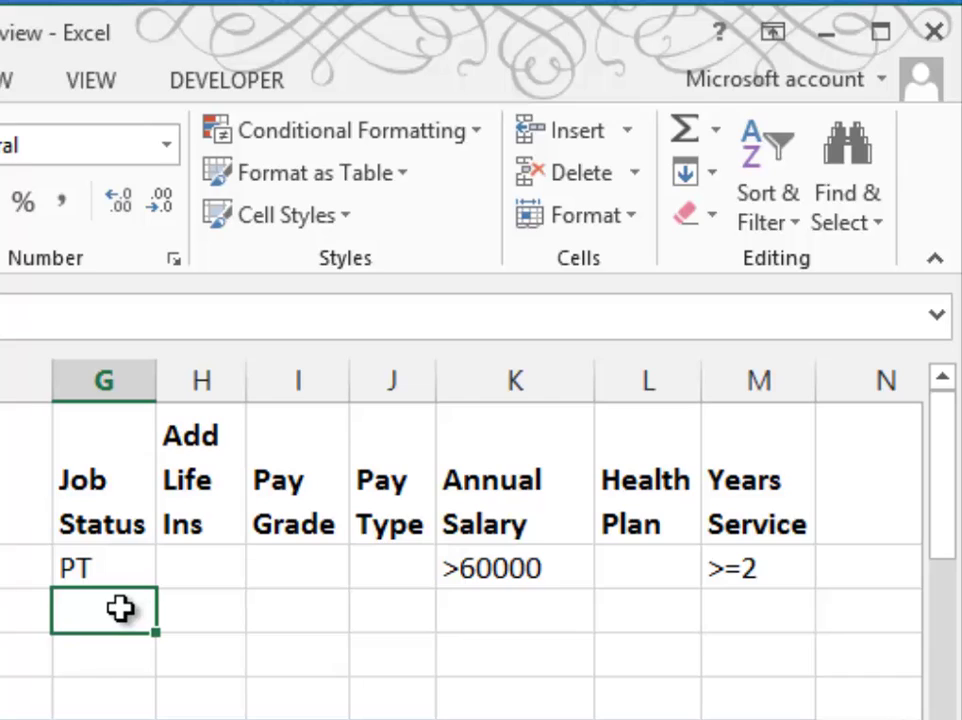
pyautogui.write('CN')
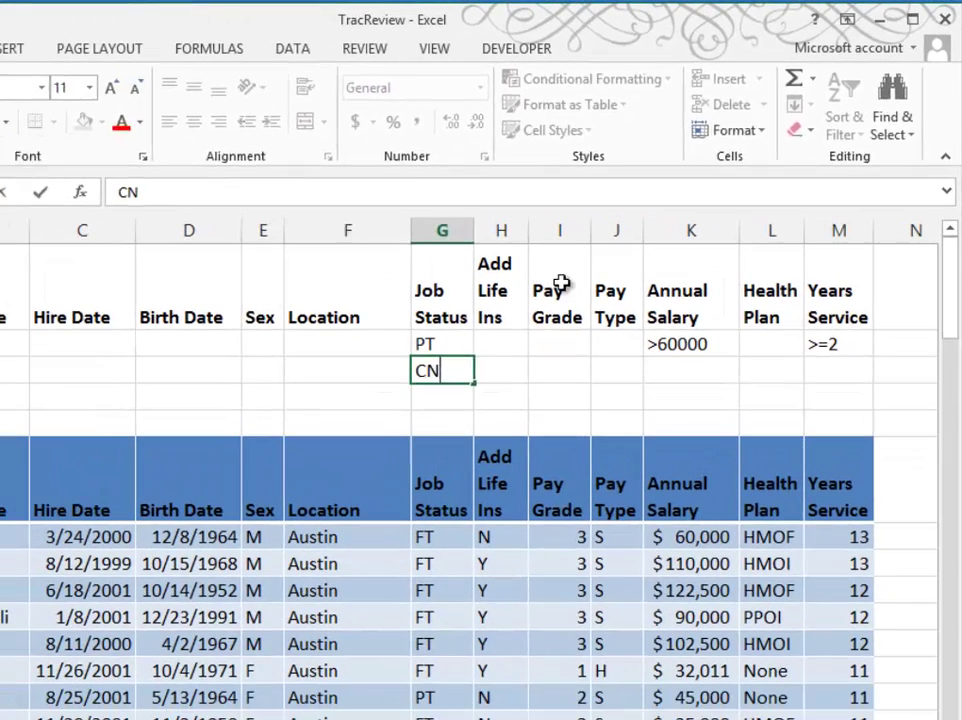
pyautogui.click(347, 397)
pyautogui.click(292, 48)
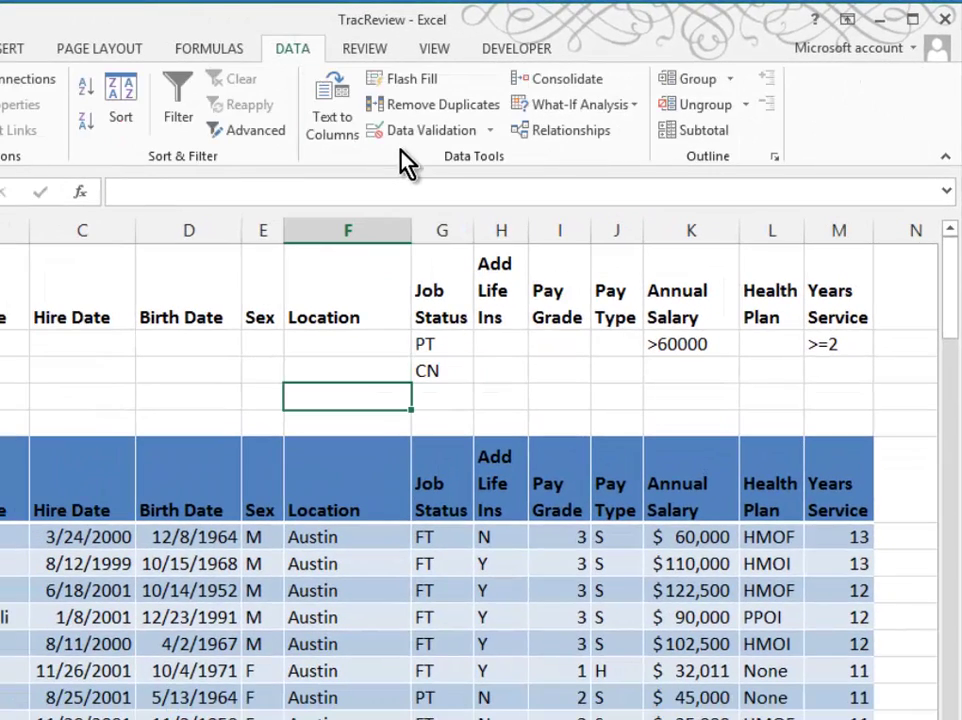
# Step: Advanced-filter list $A$6:$M$106 in place with criteria A1:M3, leaving 5 records
pyautogui.click(252, 145)
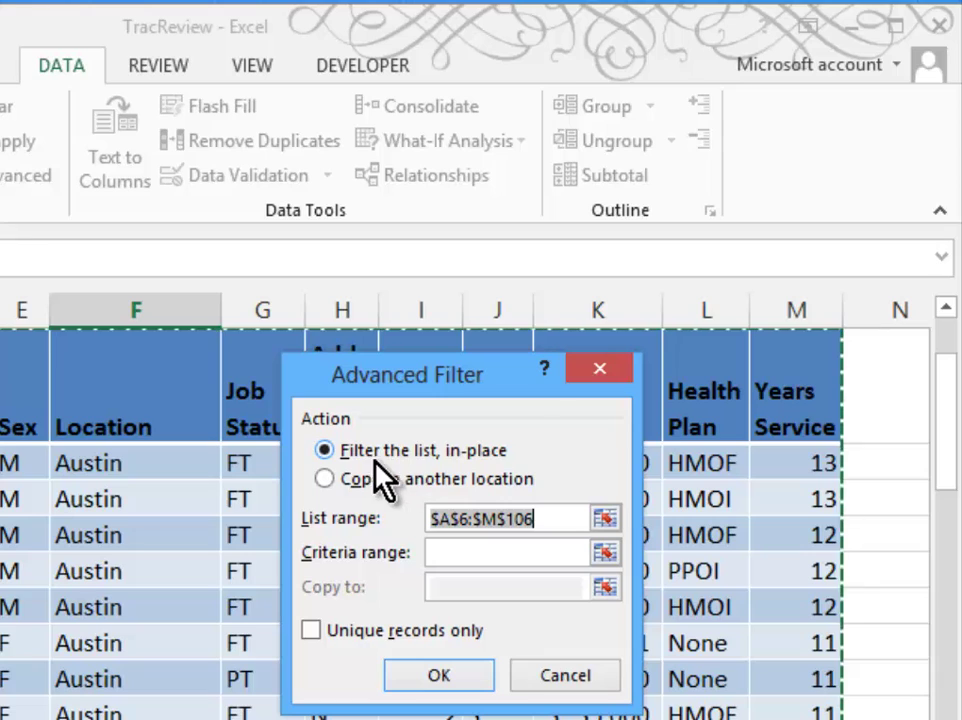
pyautogui.click(534, 518)
pyautogui.moveTo(429, 522); pyautogui.dragTo(533, 527)
pyautogui.click(443, 553)
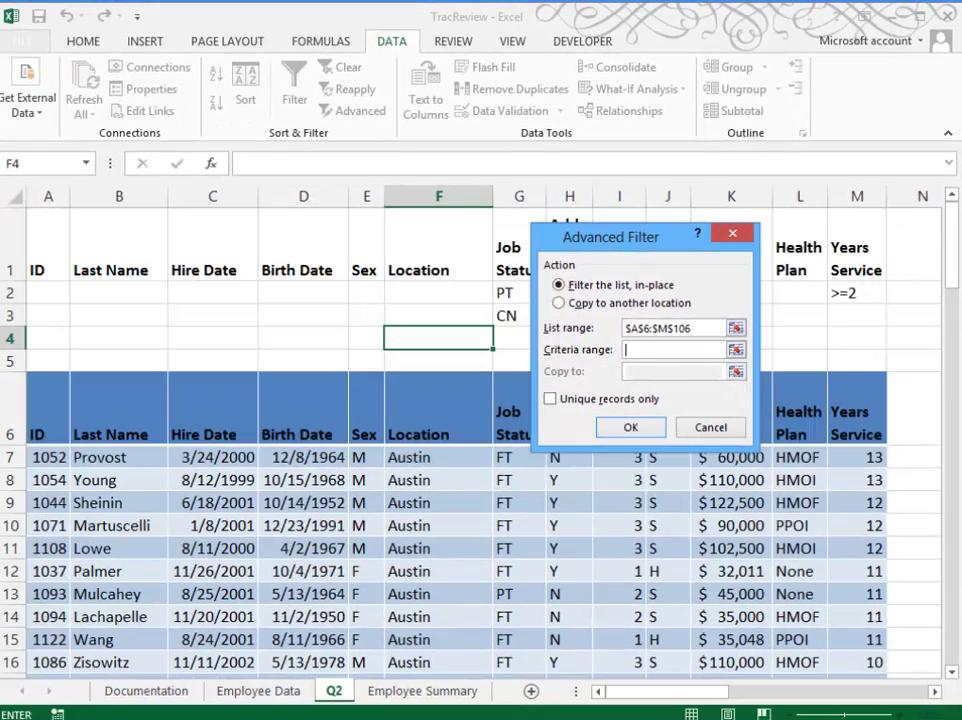
pyautogui.moveTo(47, 251); pyautogui.dragTo(862, 318)
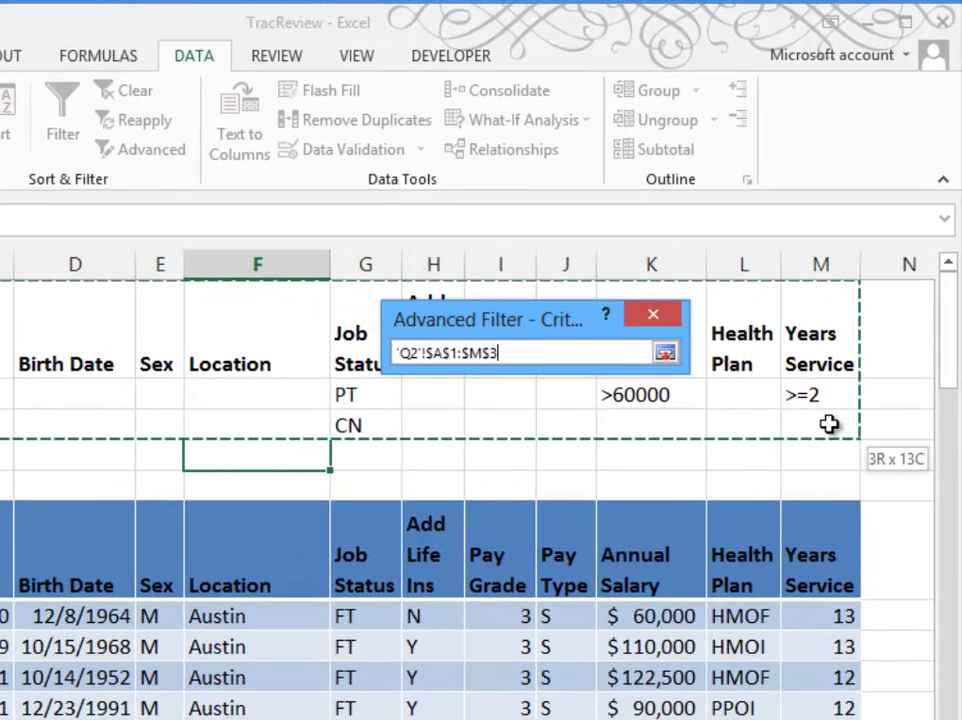
pyautogui.moveTo(829, 425); pyautogui.dragTo(829, 425)
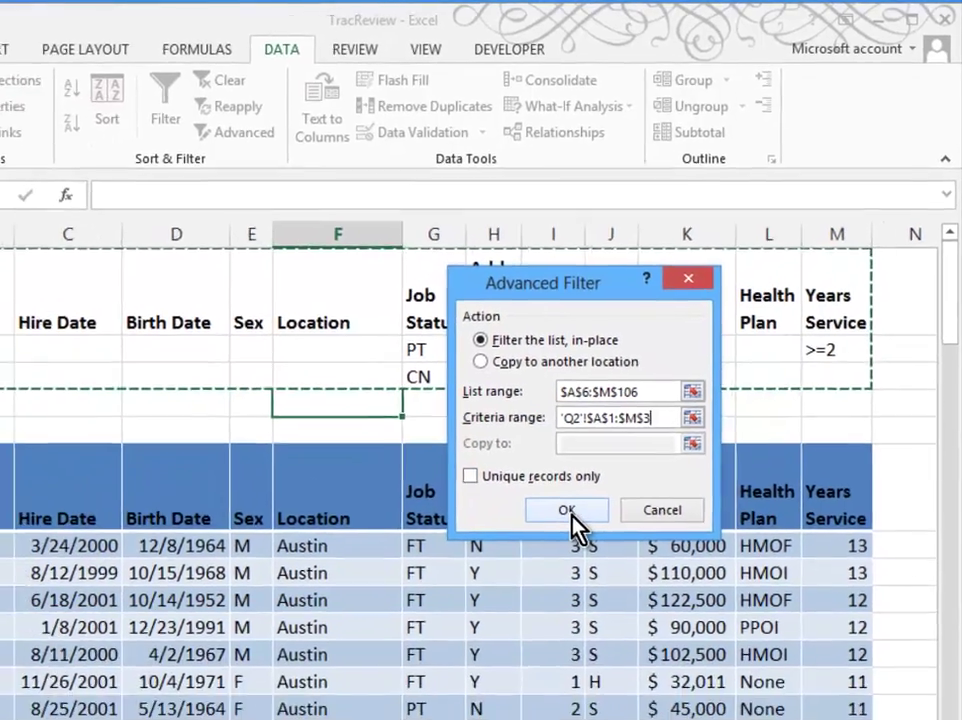
pyautogui.click(515, 575)
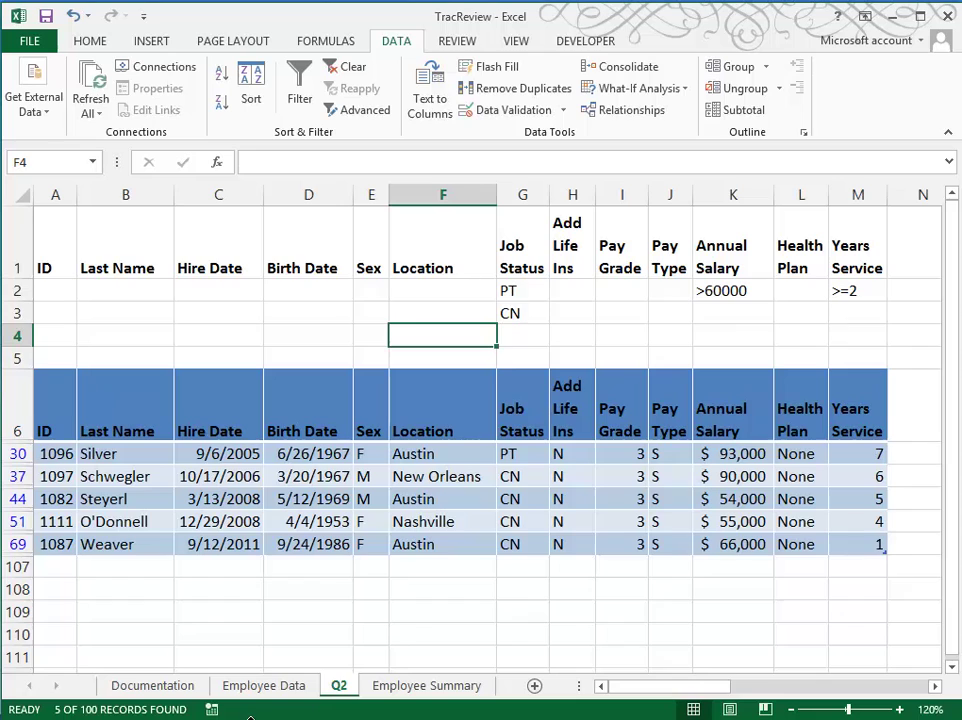
pyautogui.click(252, 698)
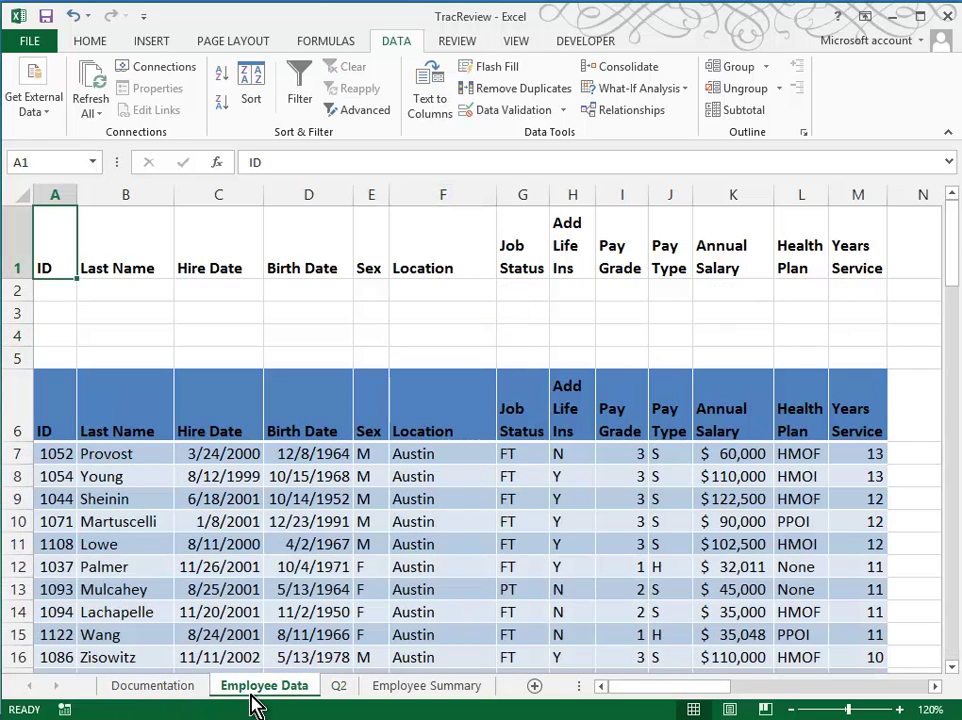
# Step: Copy the Employee Data sheet to after Q2 and rename the copy Q3
pyautogui.moveTo(252, 700); pyautogui.dragTo(375, 690)
pyautogui.click(380, 690)
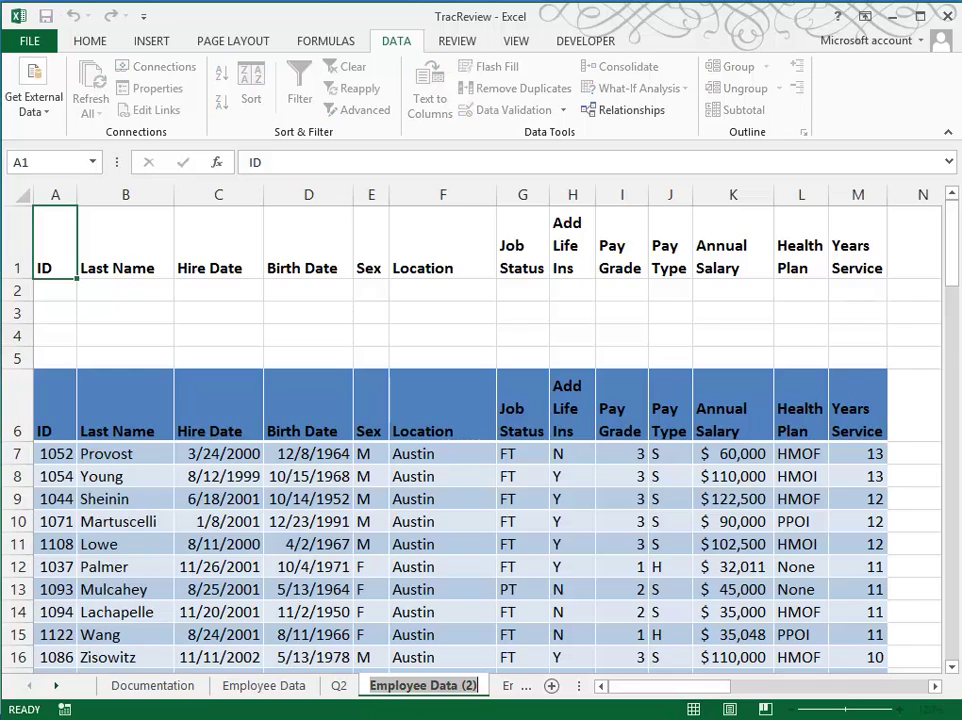
pyautogui.write('Q3')
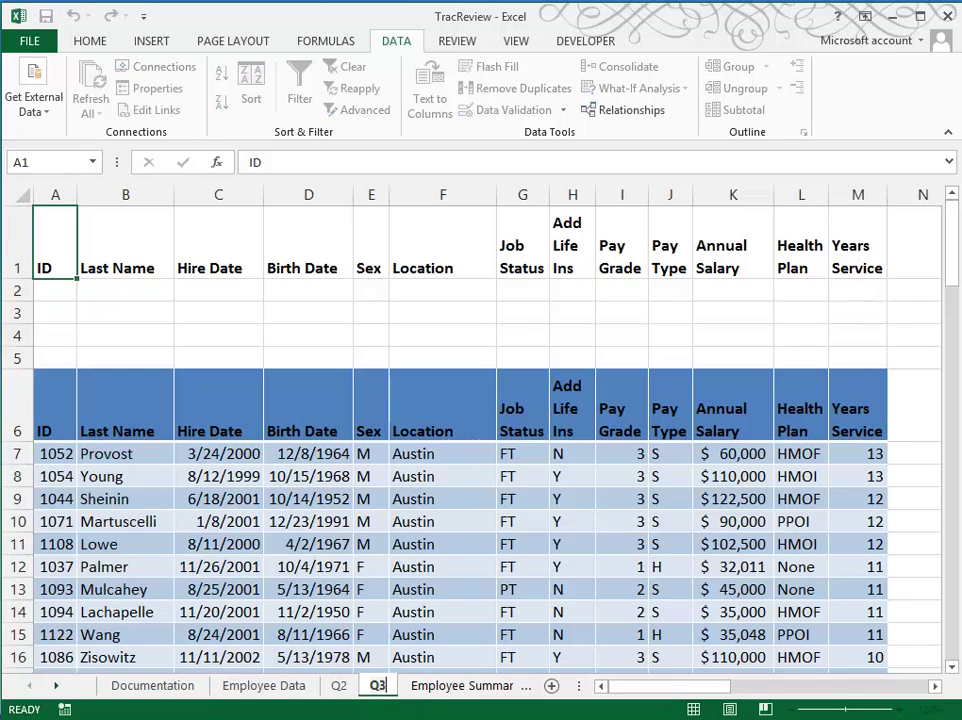
pyautogui.press('Return')
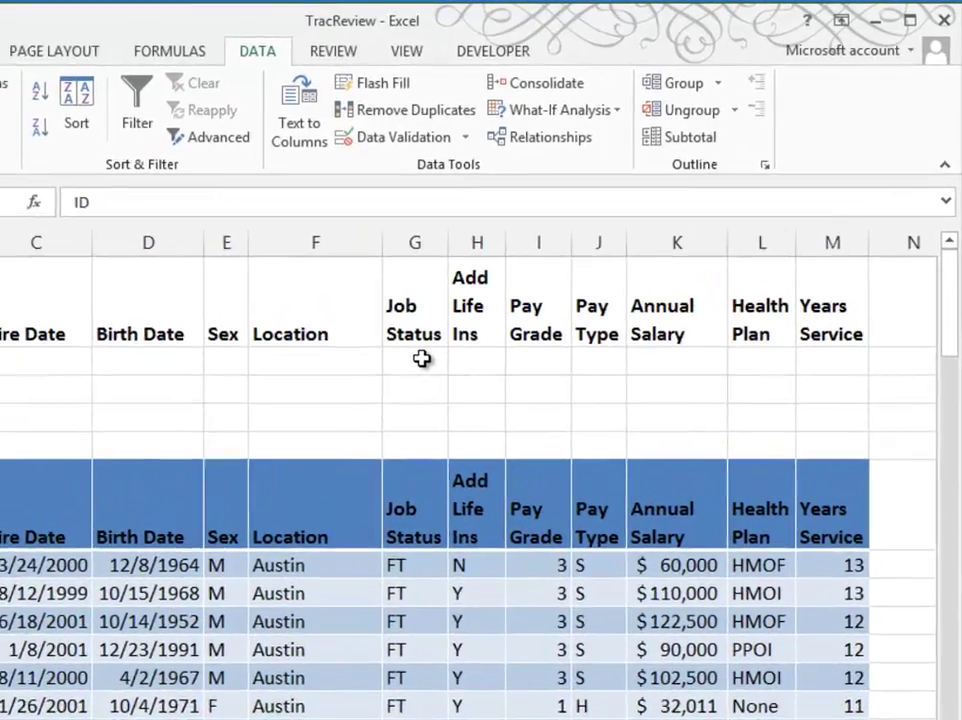
# Step: Enter PT as job status and Austin as location in criteria row 2
pyautogui.click(523, 291)
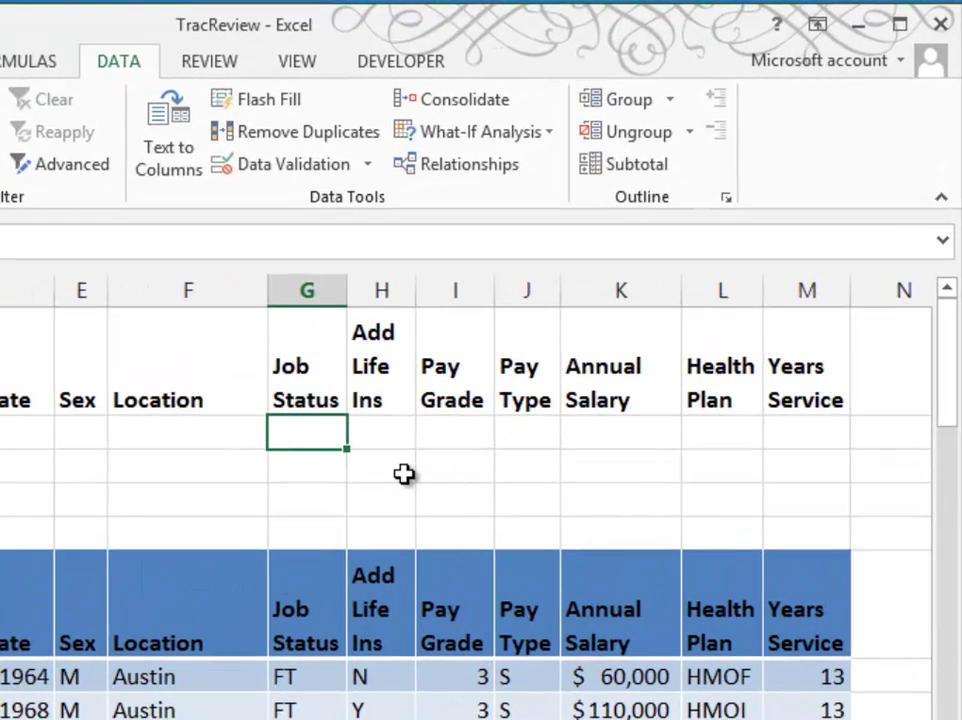
pyautogui.write('PT')
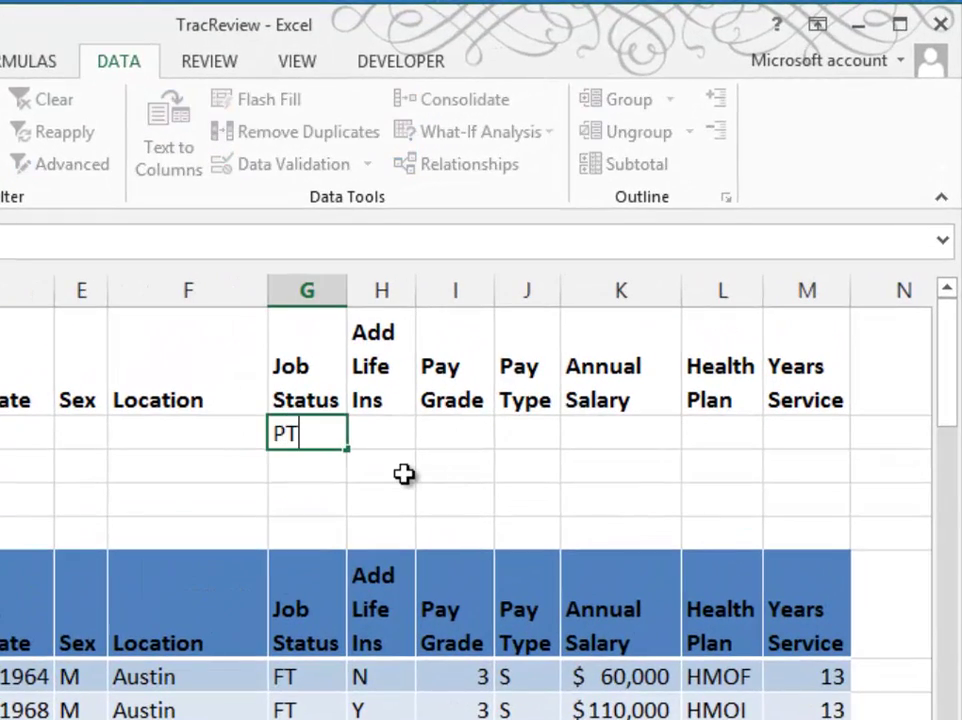
pyautogui.press('Left')
pyautogui.write('Austin')
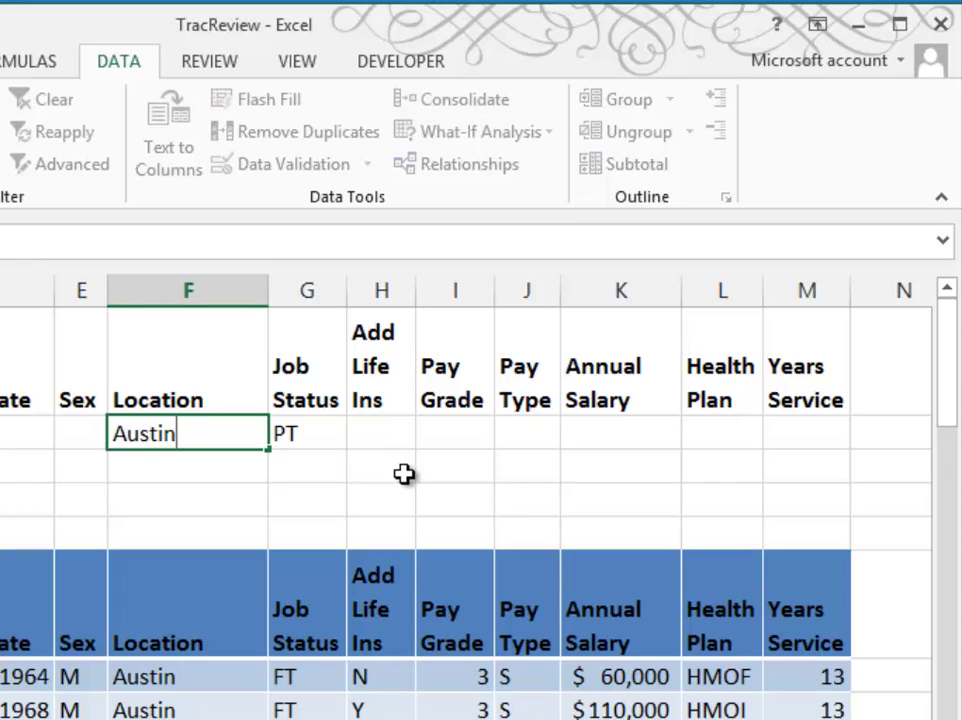
pyautogui.press('Return')
# Step: Enter FT, Home and annual salary >=40000 in criteria row 3
pyautogui.press('Right')
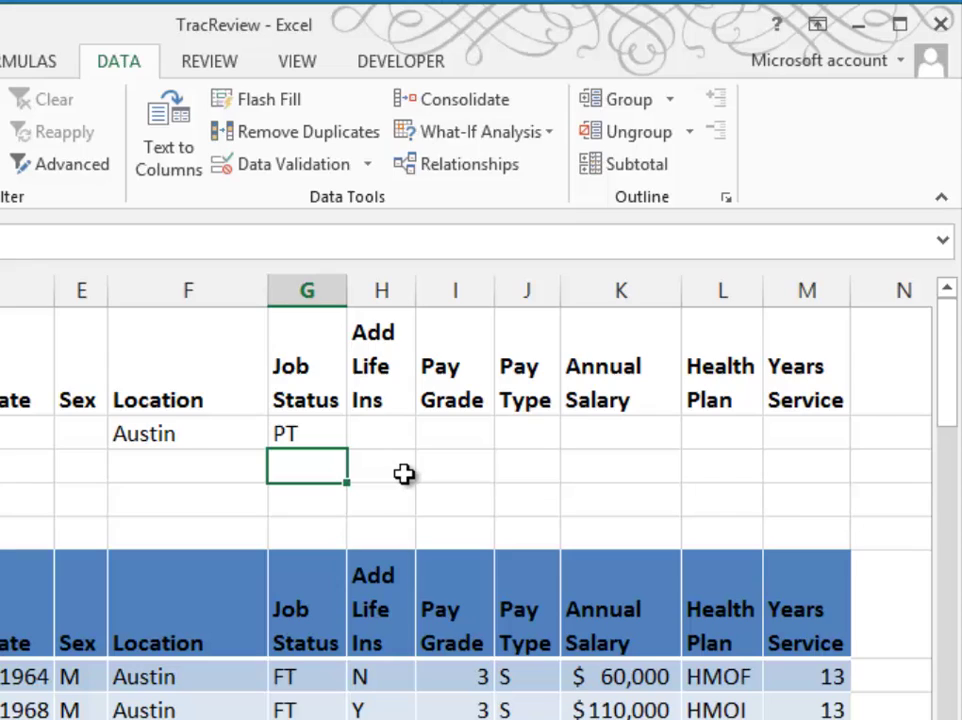
pyautogui.write('FT')
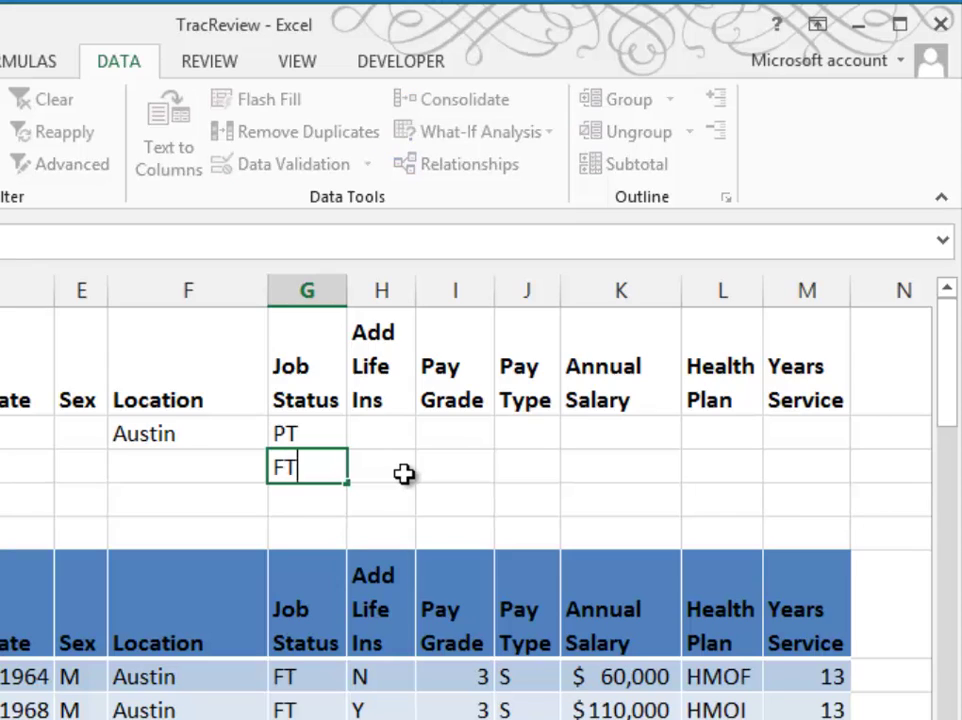
pyautogui.press('Left')
pyautogui.write('Home')
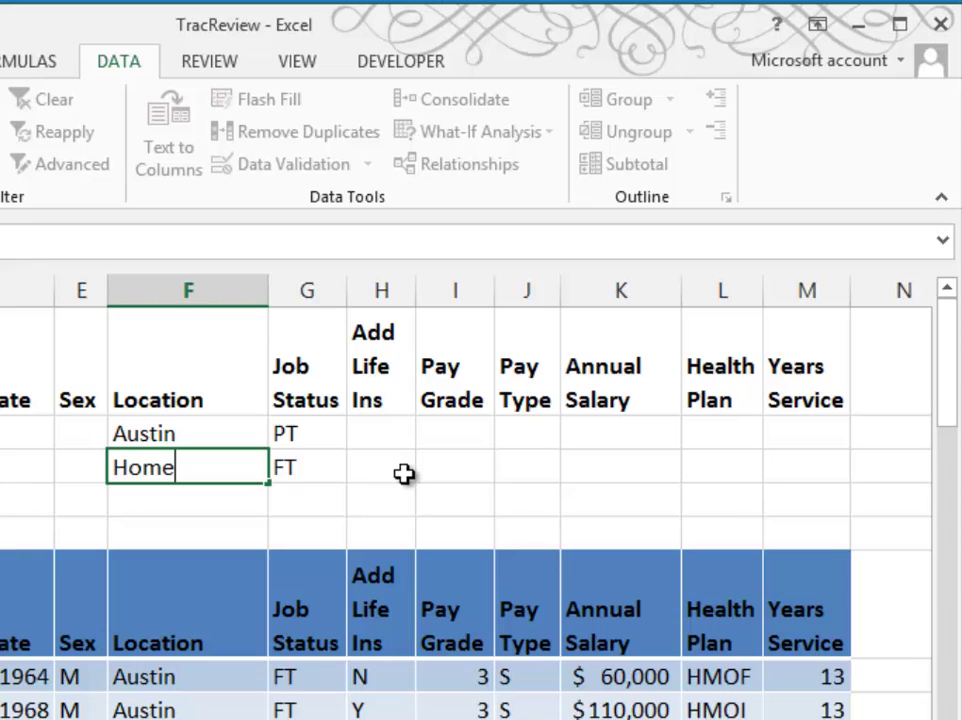
pyautogui.click(625, 464)
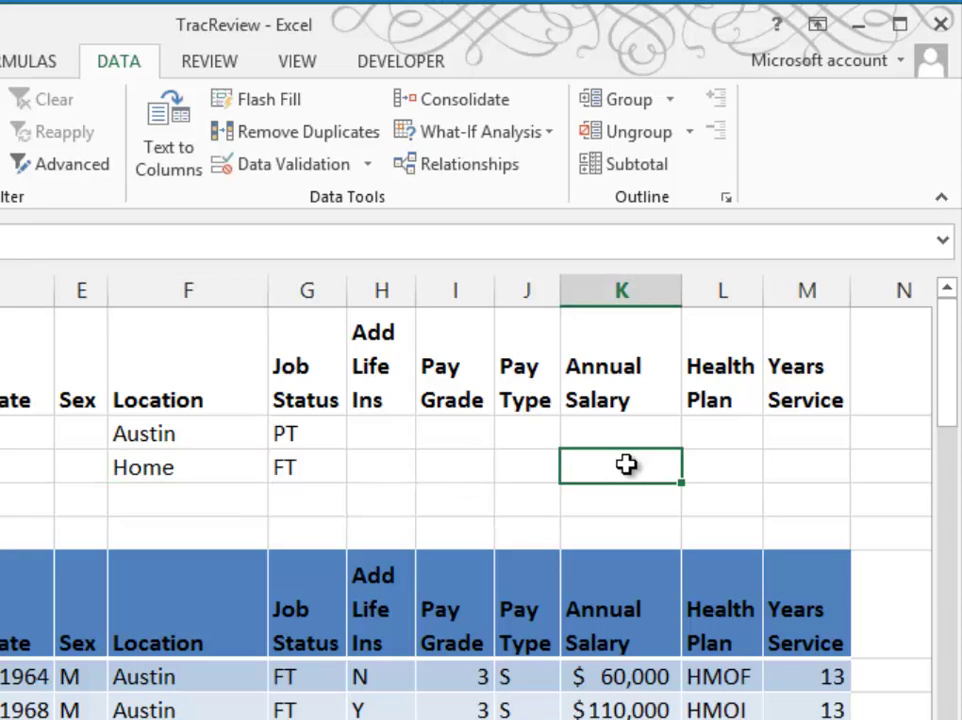
pyautogui.write('>=4')
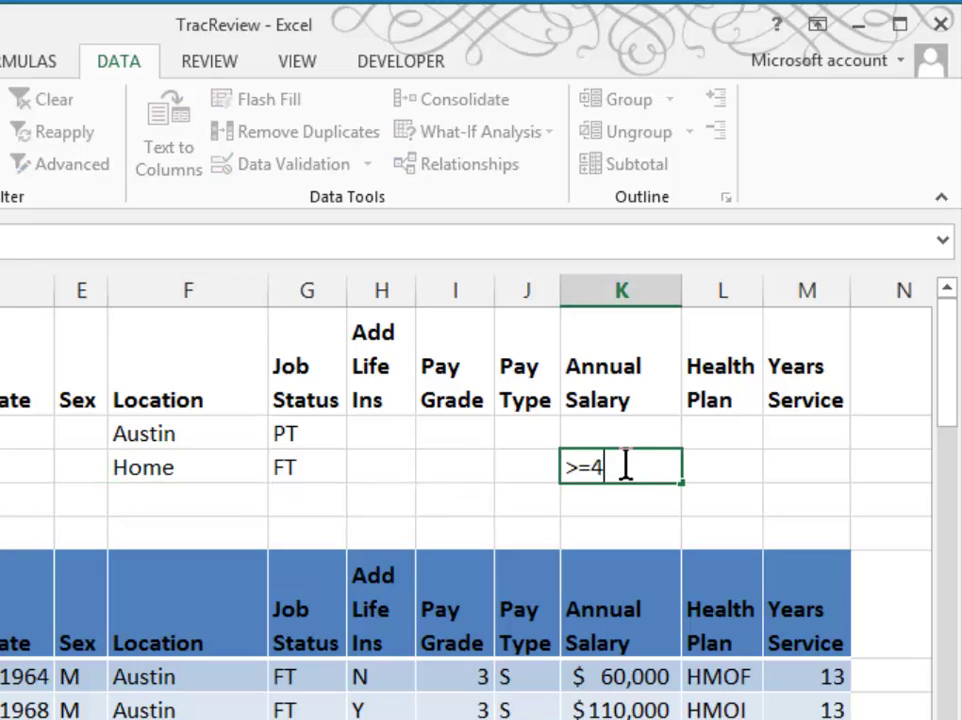
pyautogui.write('0000')
pyautogui.press('Return')
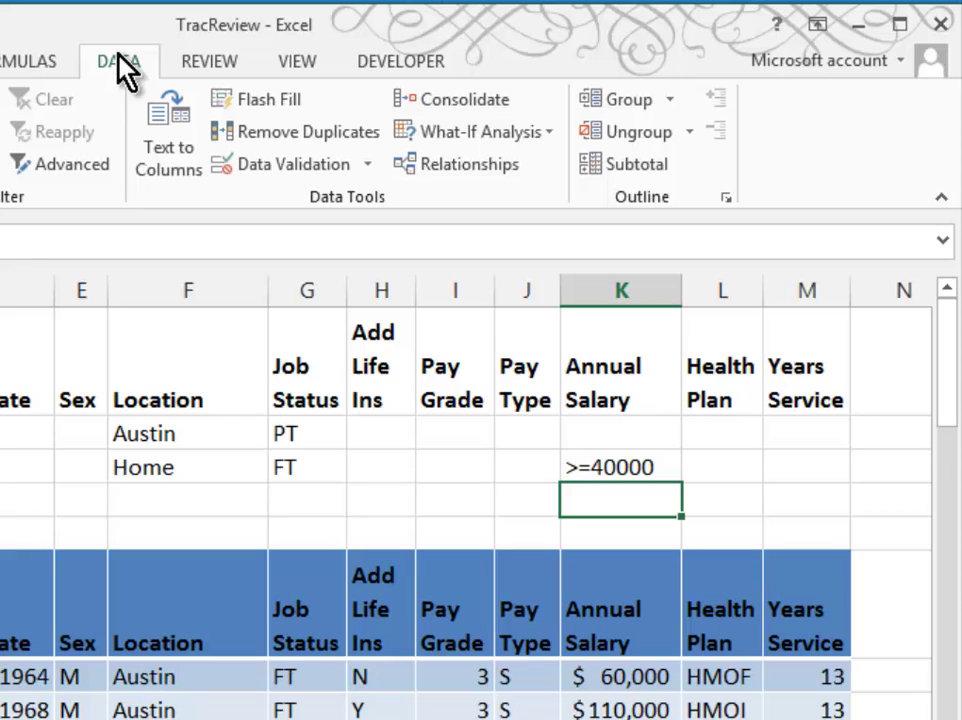
# Step: Advanced-filter Q3's list in place with criteria $A$1:$M$3 (8 records), then go to Employee Summary
pyautogui.click(60, 165)
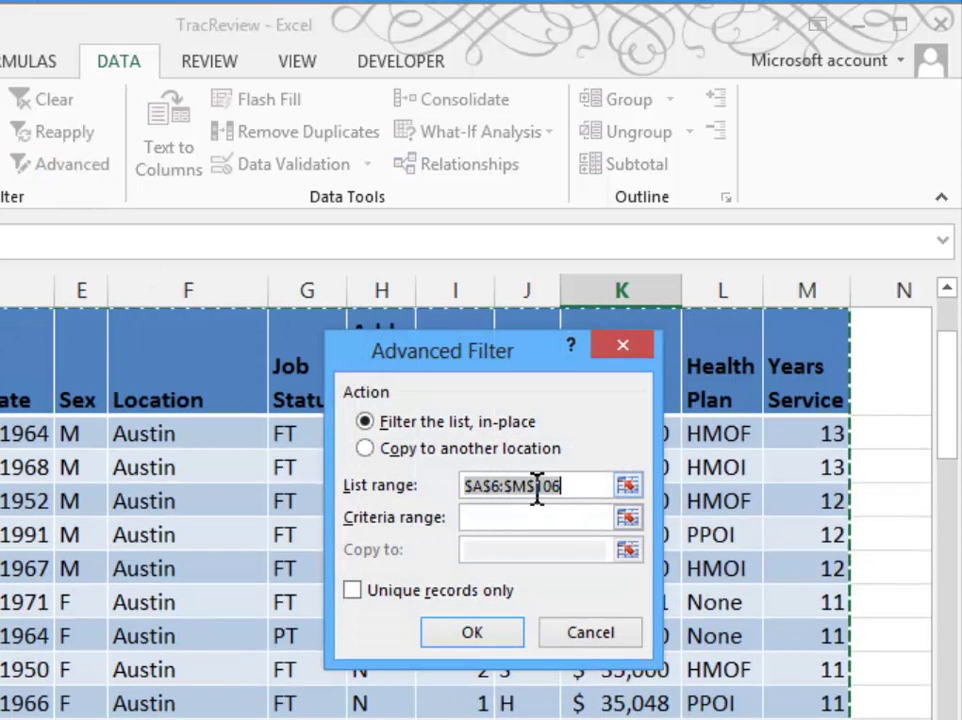
pyautogui.click(470, 517)
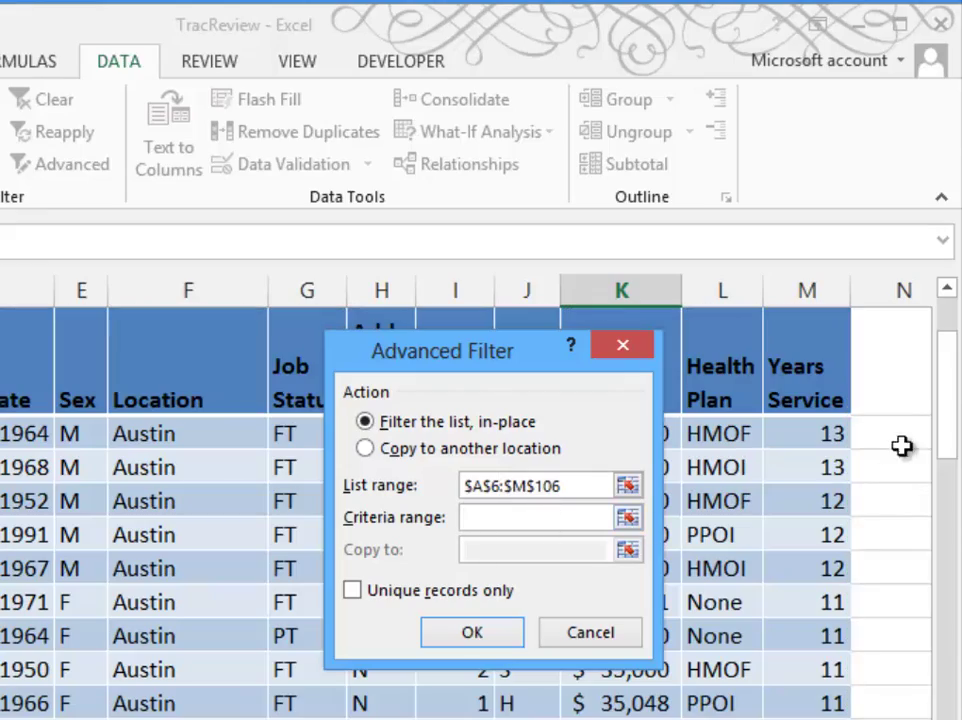
pyautogui.moveTo(945, 462); pyautogui.dragTo(938, 224)
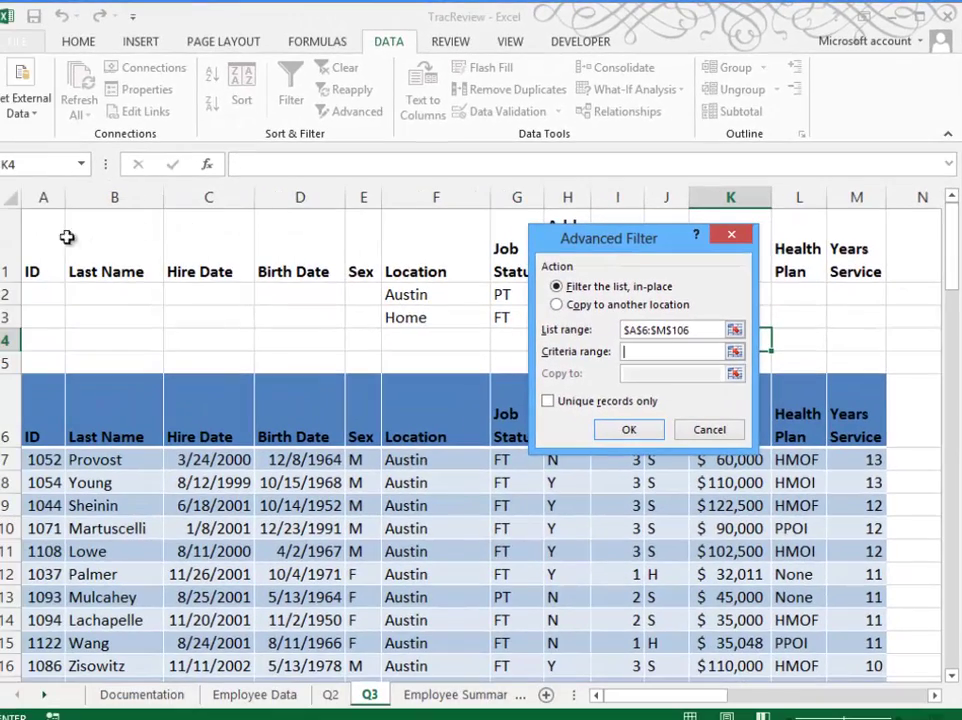
pyautogui.moveTo(39, 221); pyautogui.dragTo(876, 322)
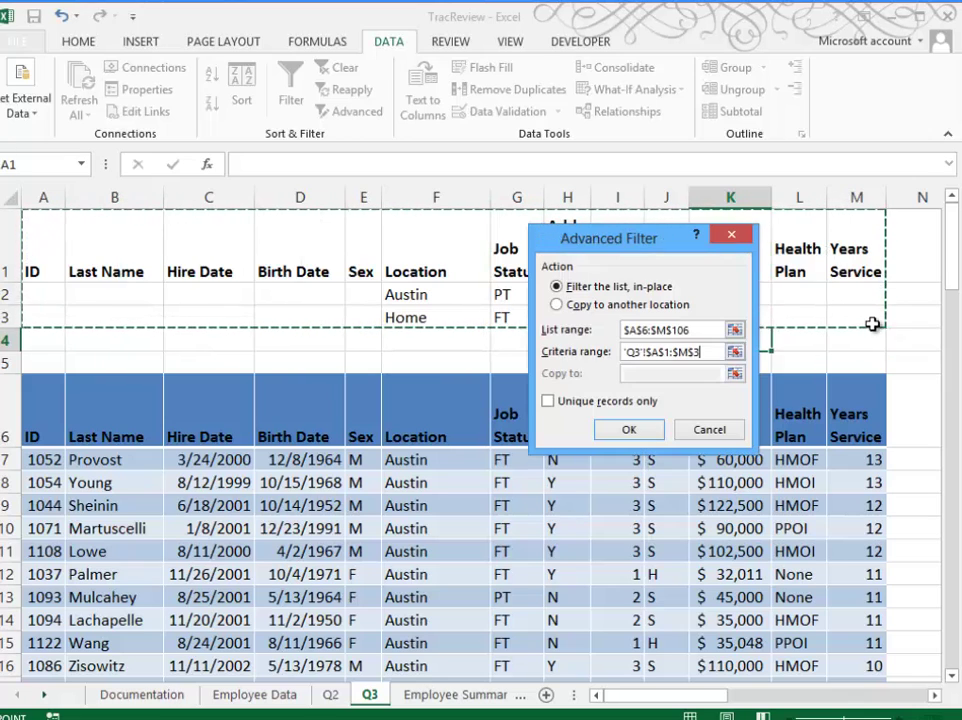
pyautogui.click(635, 430)
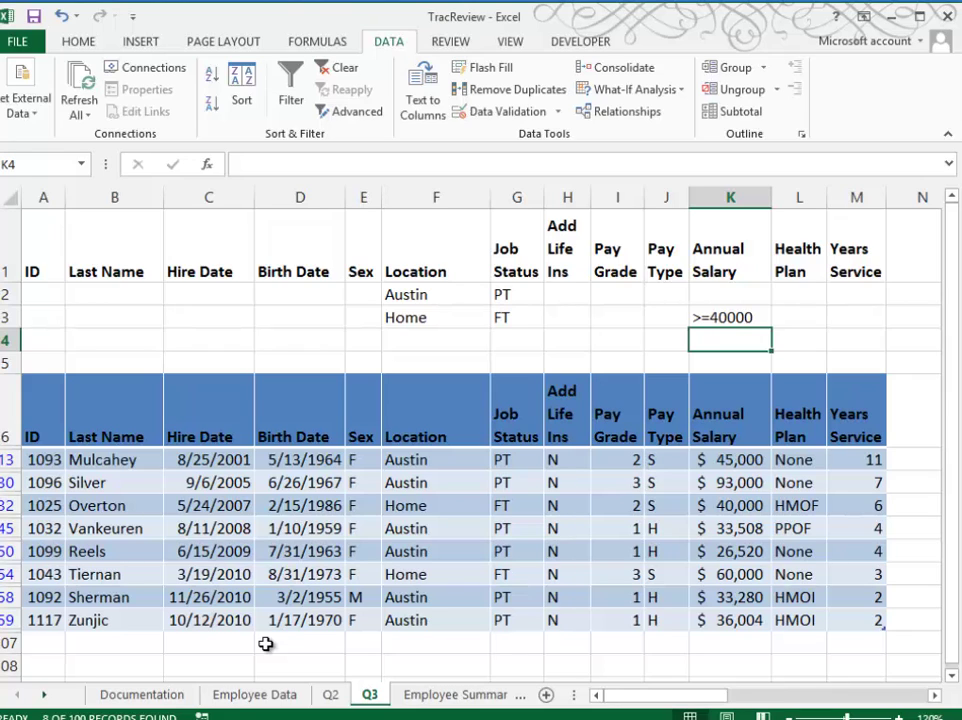
pyautogui.hotkey('ctrl', 'pagedown')
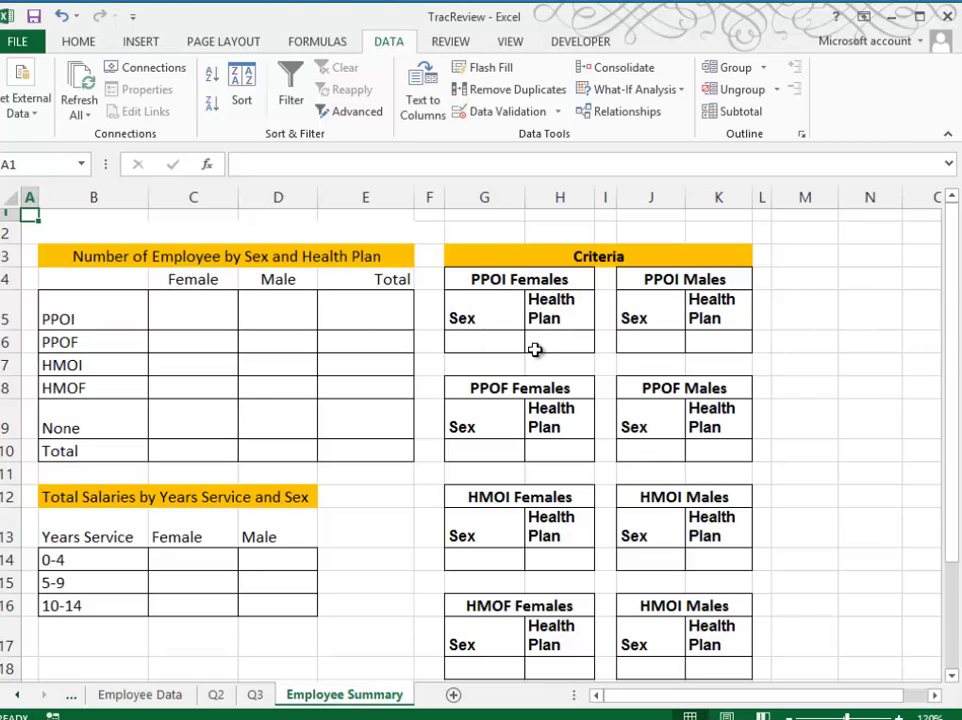
pyautogui.click(477, 338)
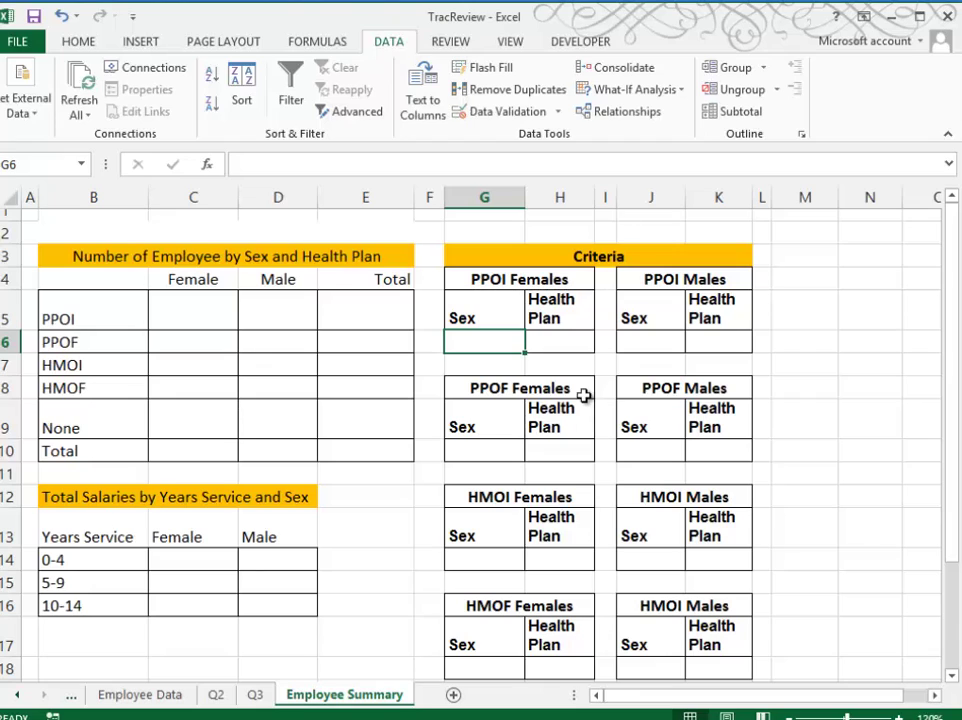
# Step: Enter F as sex and PPOI as health plan in the first criteria block
pyautogui.write('F')
pyautogui.press('Tab')
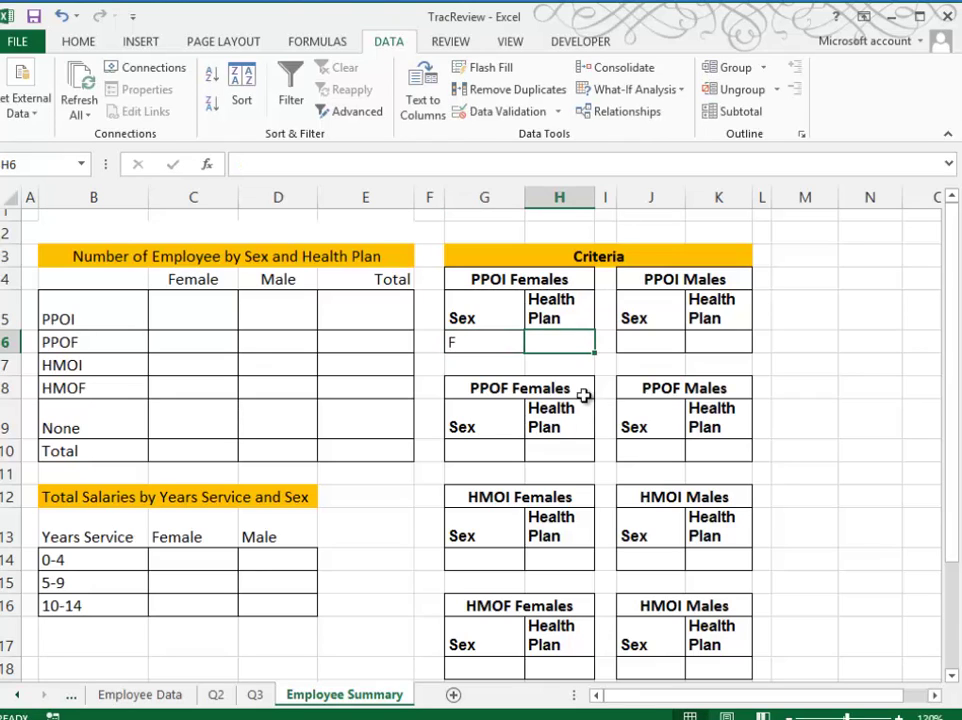
pyautogui.write('PP')
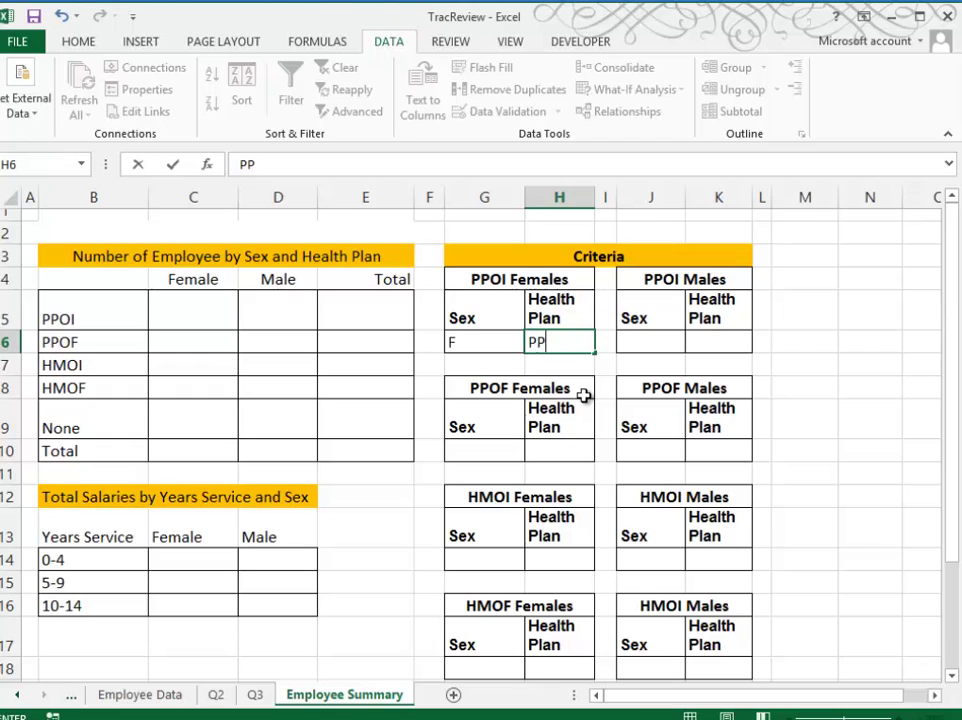
pyautogui.write('OI')
pyautogui.press('Return')
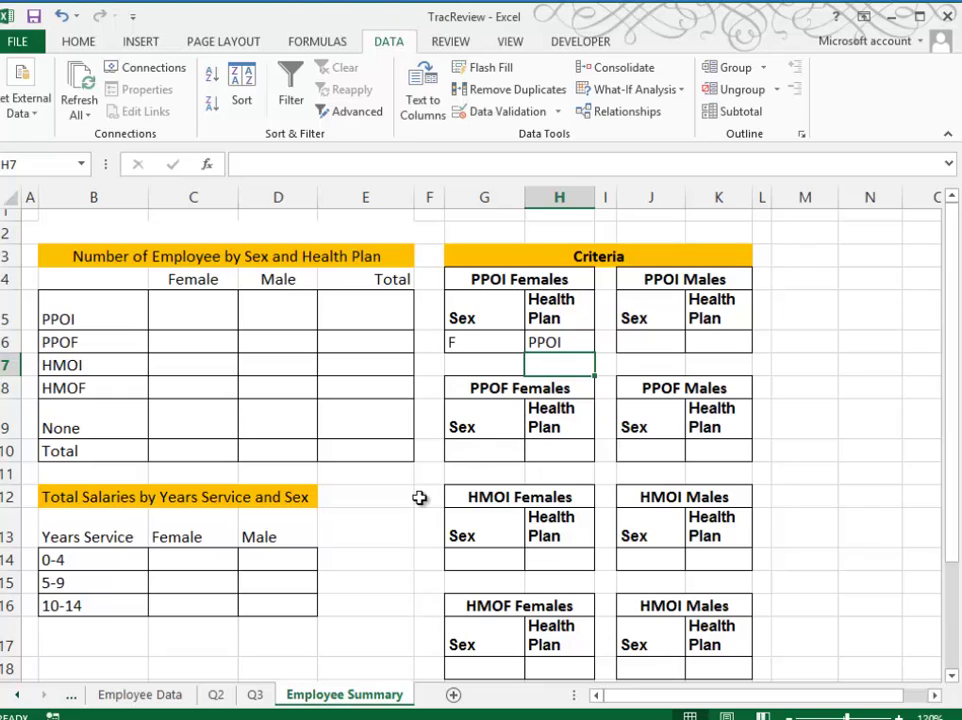
pyautogui.click(480, 451)
pyautogui.click(187, 320)
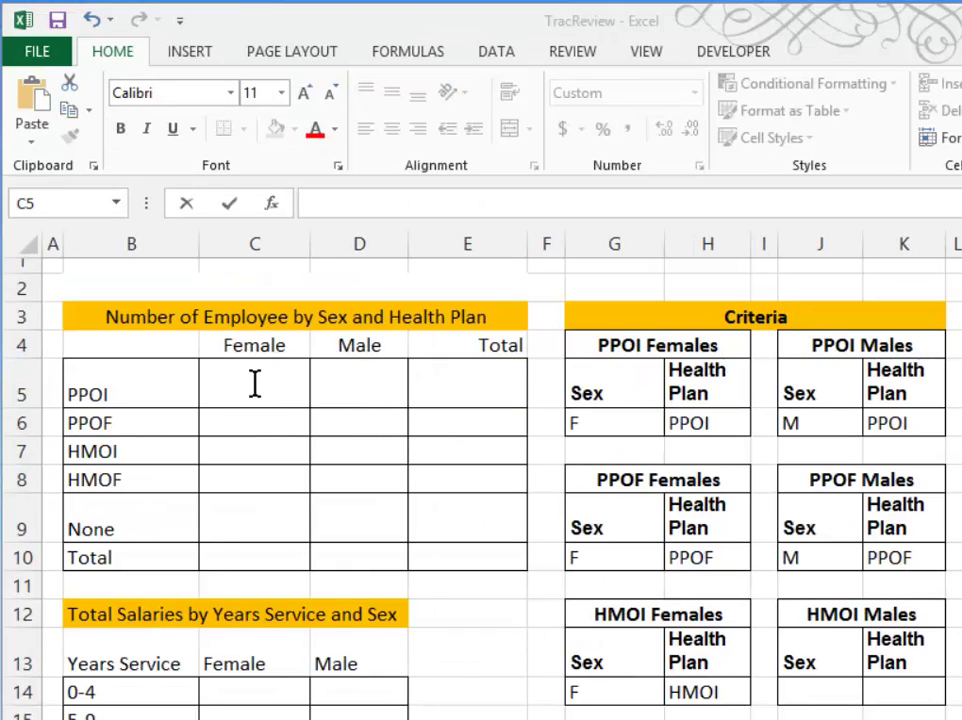
# Step: Put =DCOUNT(Employee[#All],"ID",'Employee Summary'!G5:H6) in C5, returning 7
pyautogui.click(255, 383)
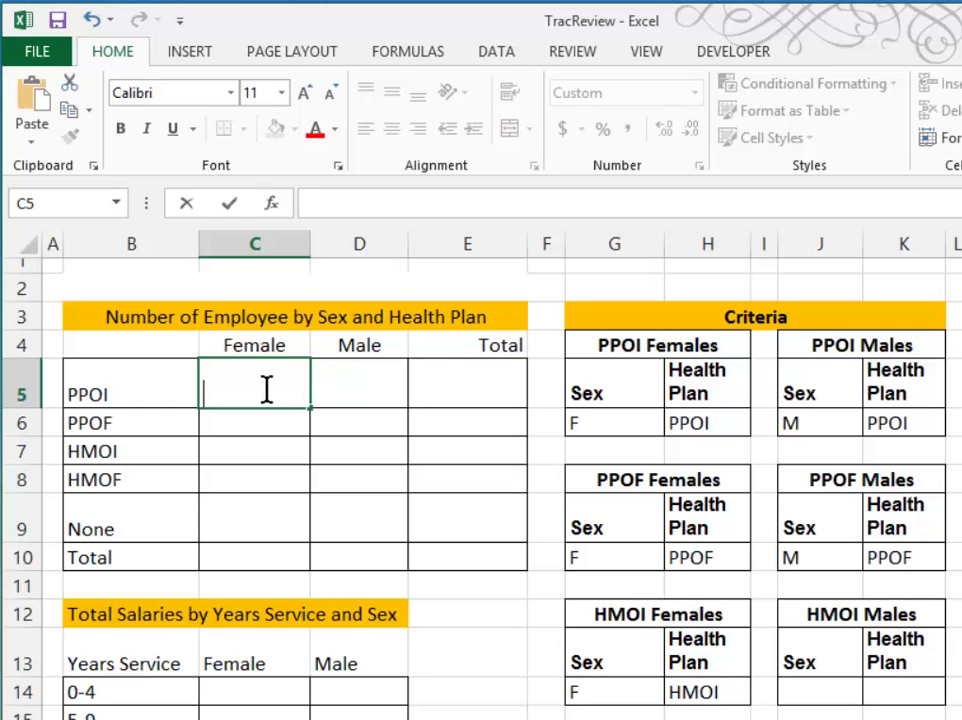
pyautogui.write('=DCOUNT(Employee[#All],"ID",\'Employee Summary\'!G5:H6)')
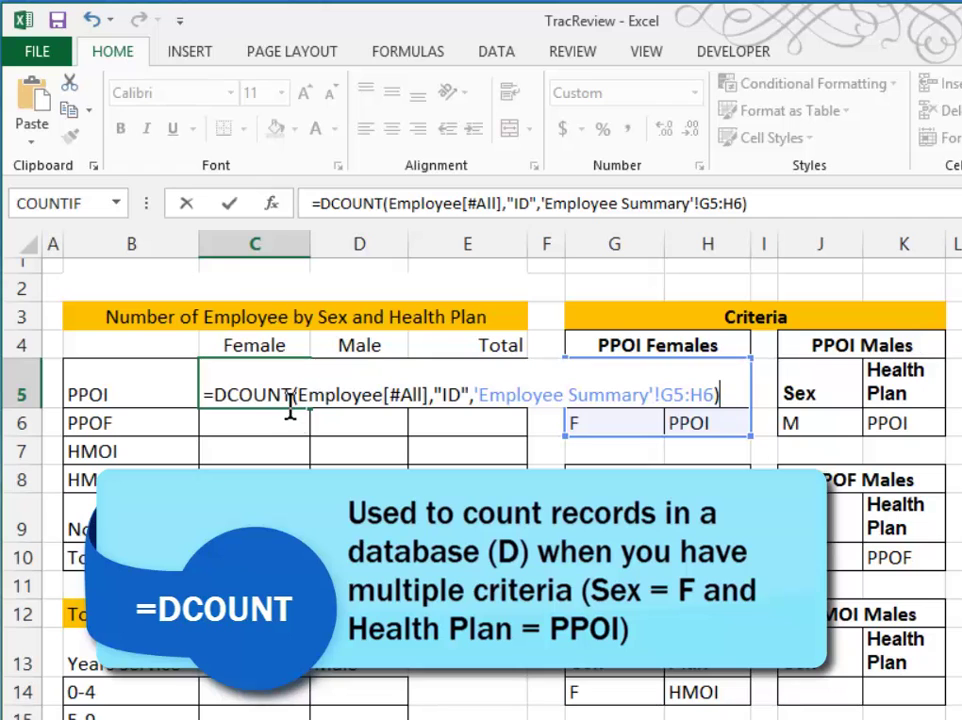
pyautogui.click(348, 396)
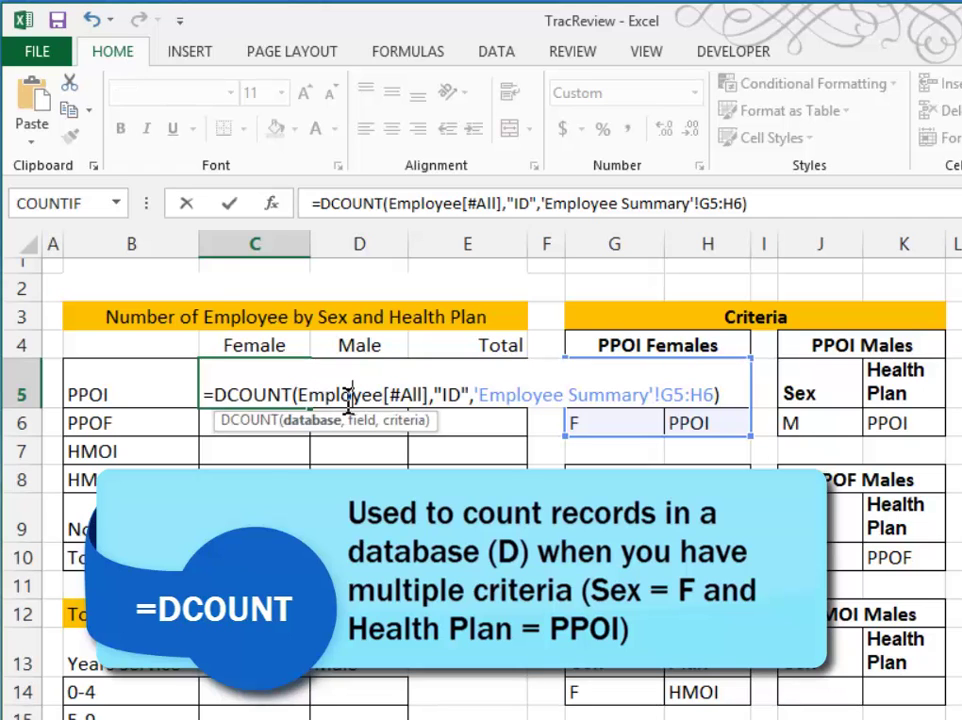
pyautogui.click(274, 205)
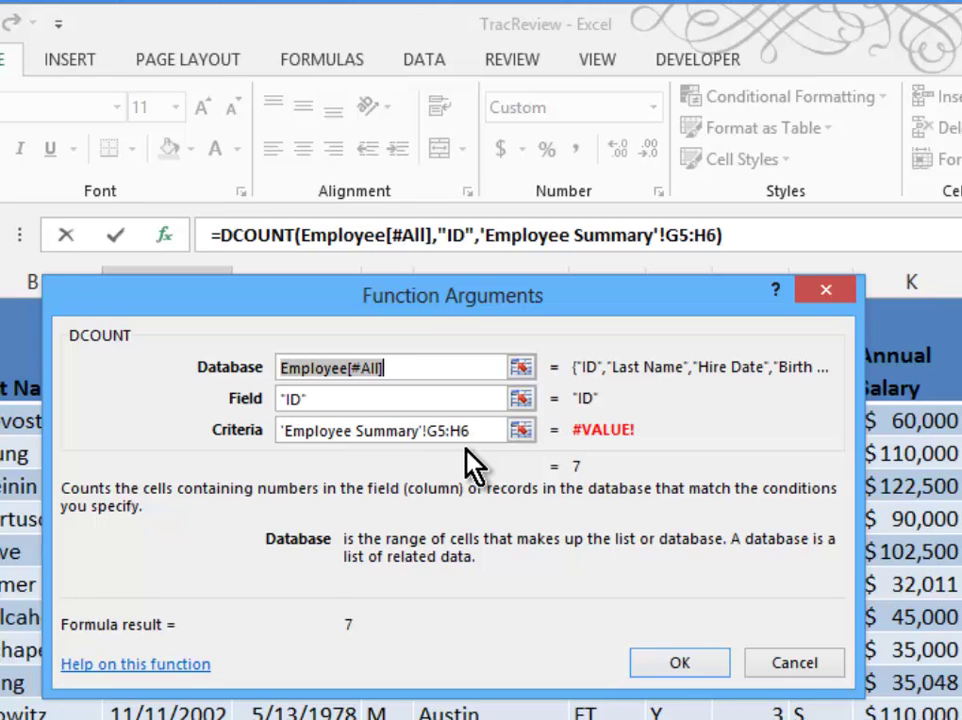
pyautogui.click(687, 665)
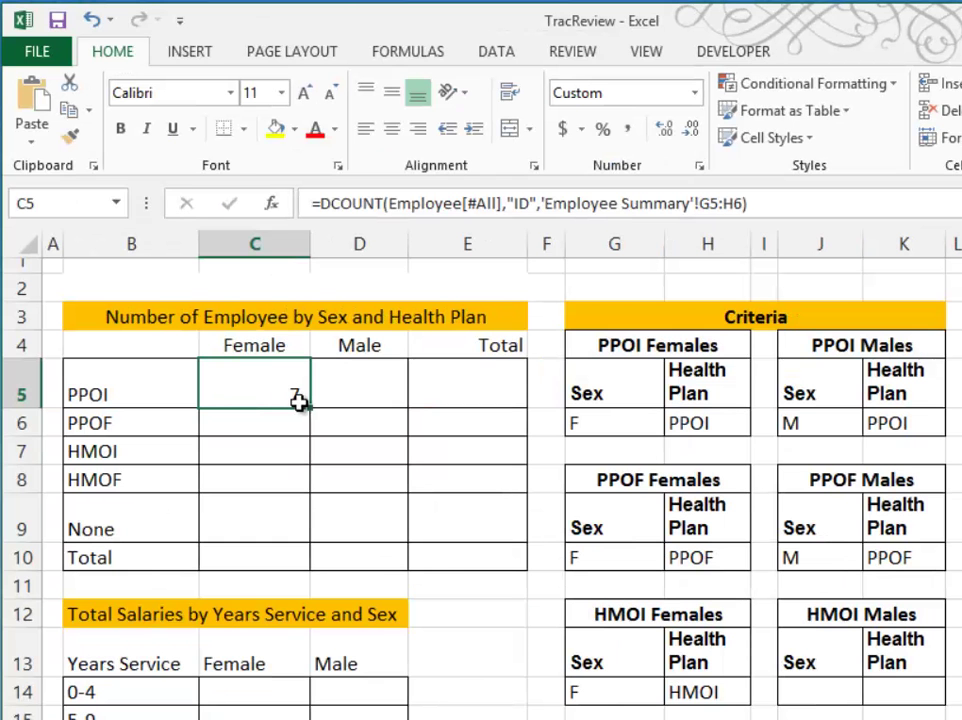
# Step: Enter =DCOUNT(Employee[#All],"ID",J5:K6) in D5, counting 4 male PPOI employees
pyautogui.click(367, 386)
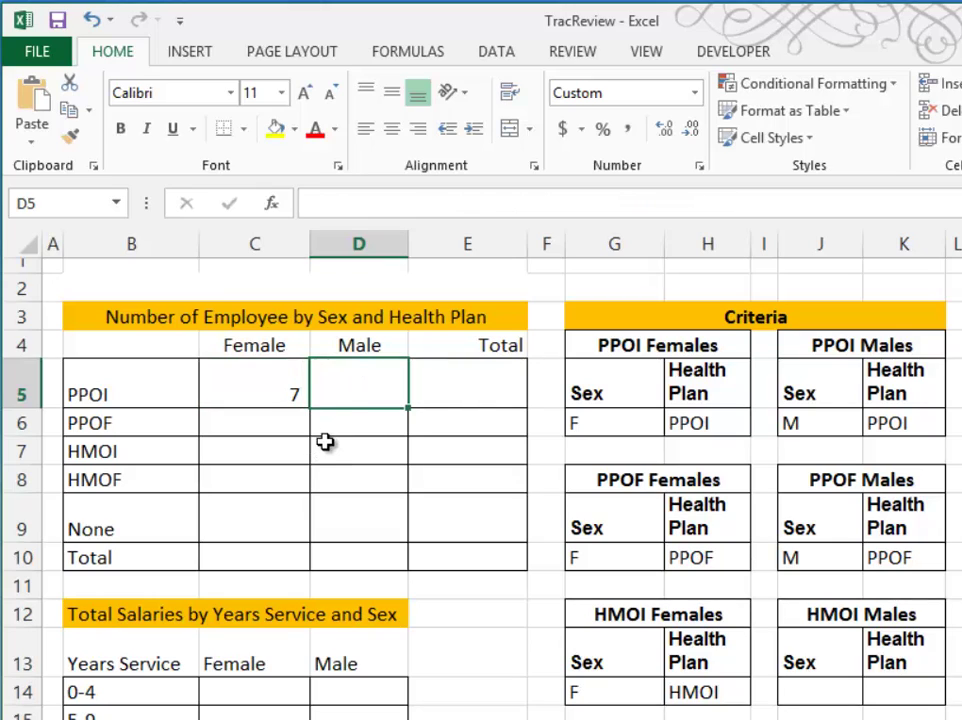
pyautogui.write('=Dcount(')
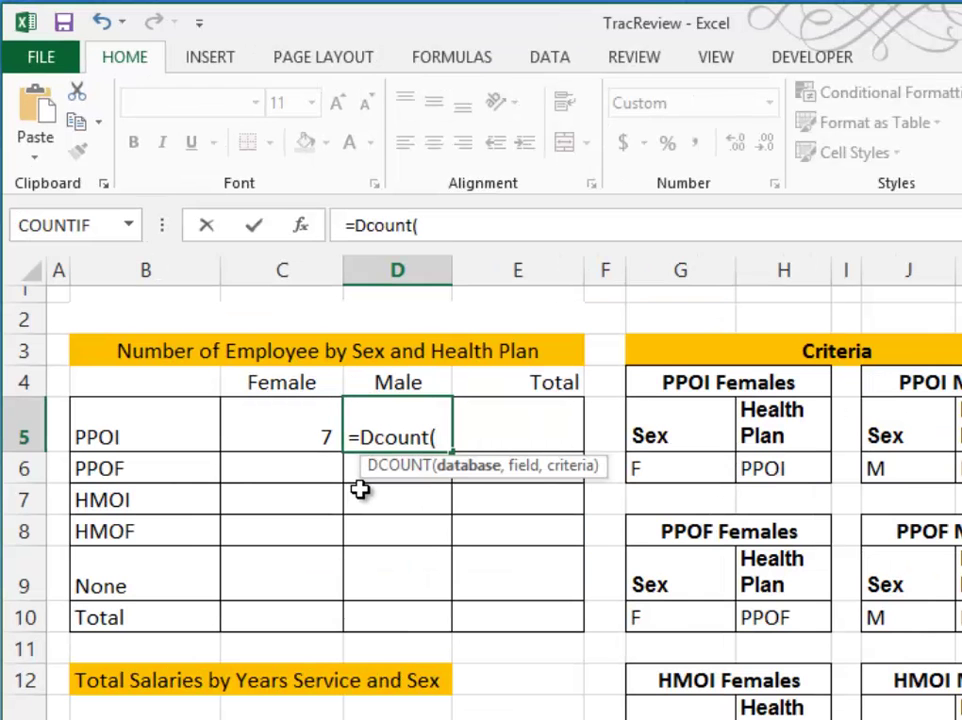
pyautogui.write('Employee[')
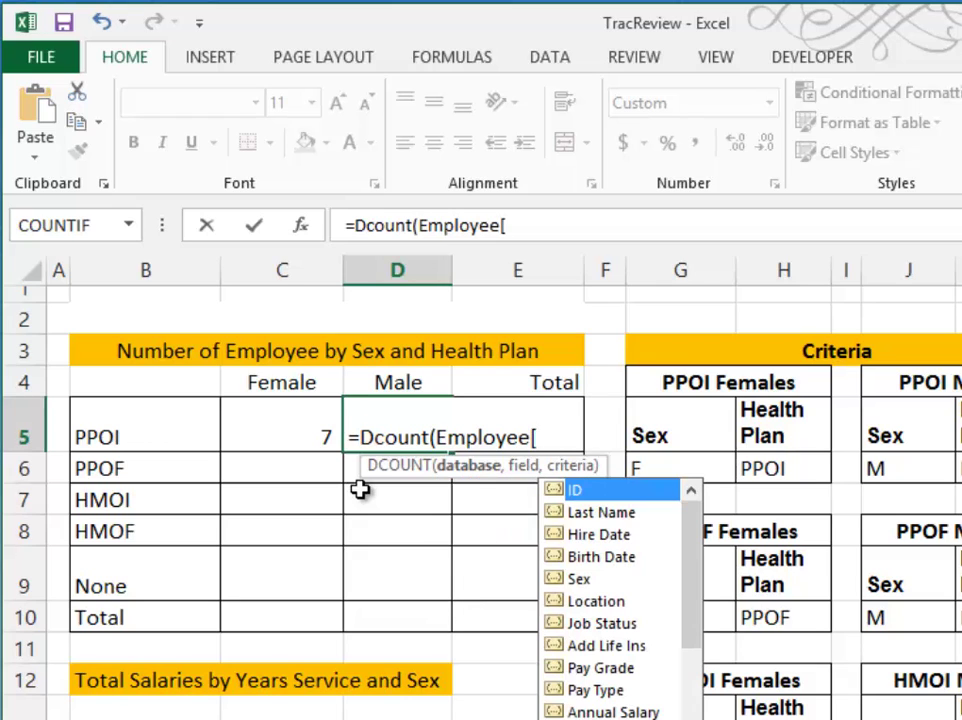
pyautogui.write('#All')
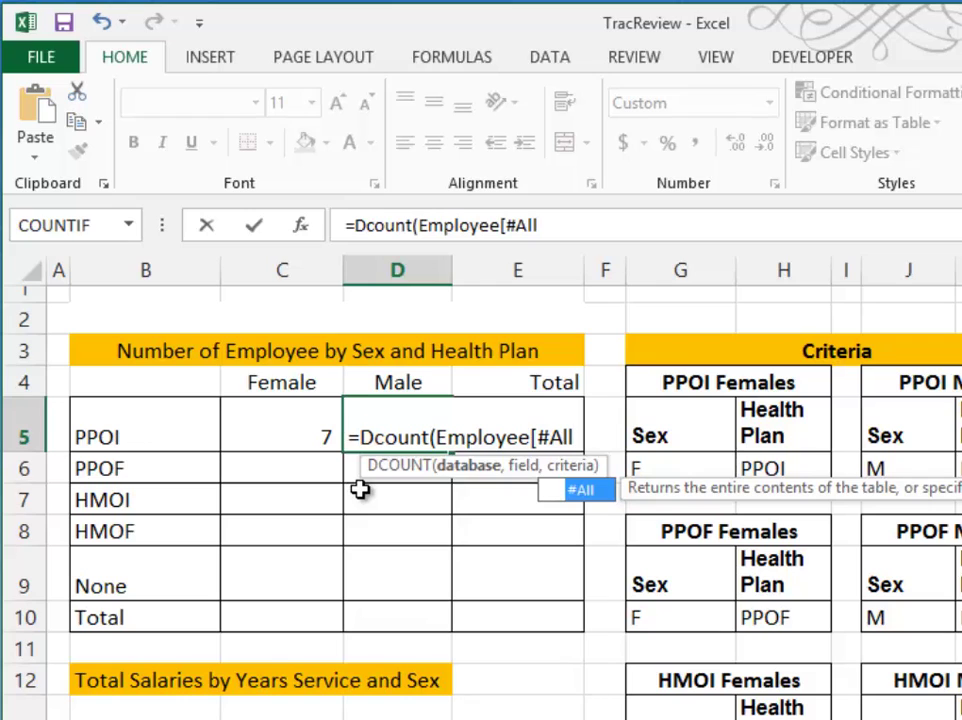
pyautogui.write(']')
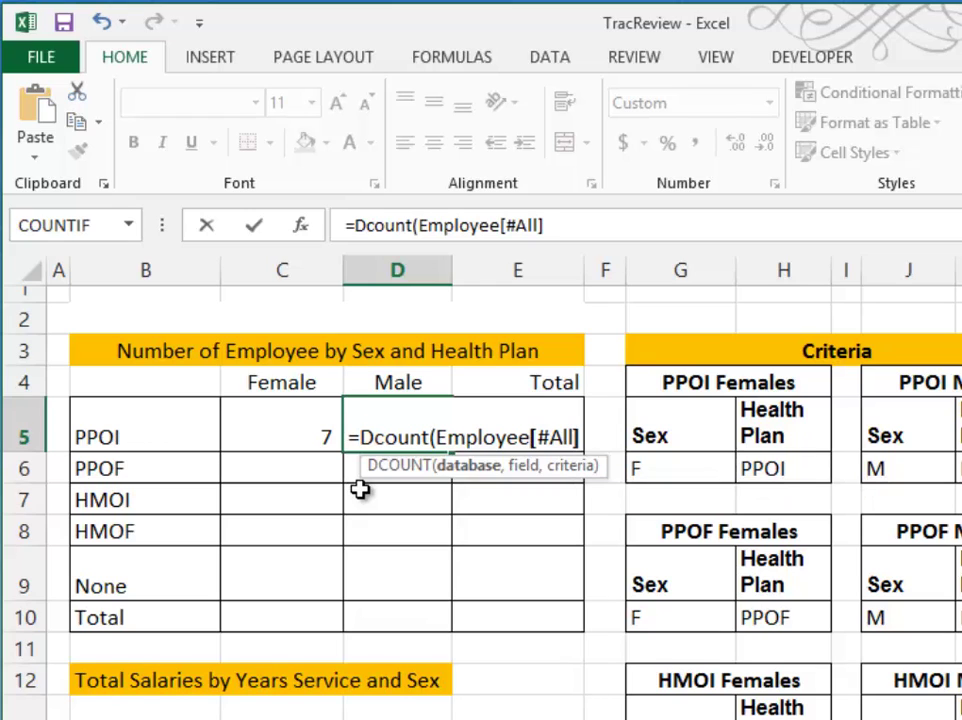
pyautogui.write(',')
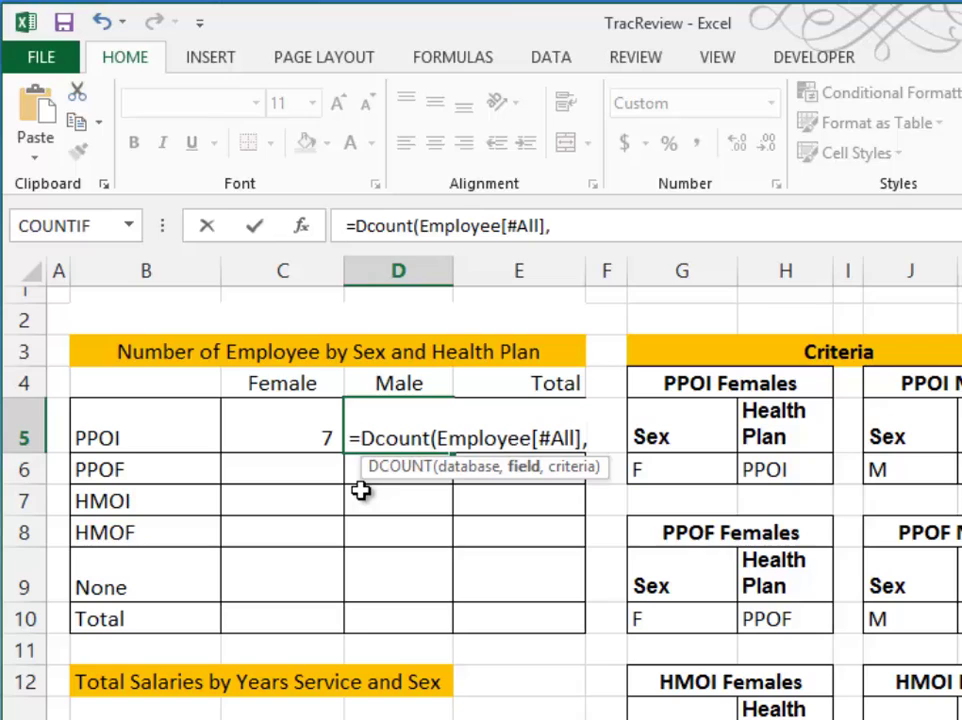
pyautogui.write('"ID"')
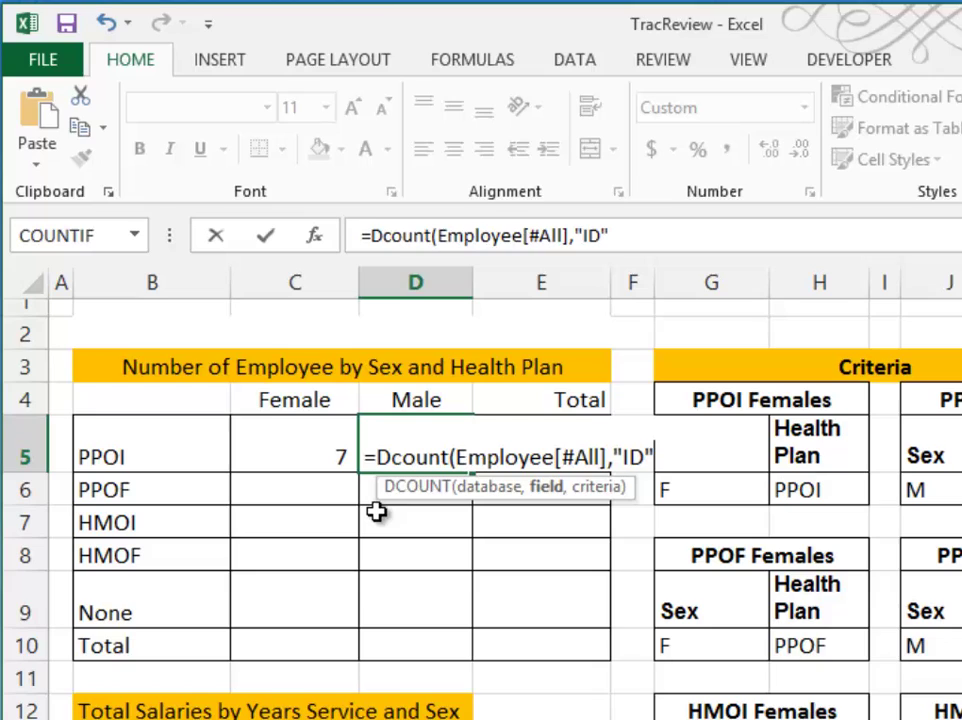
pyautogui.write(',')
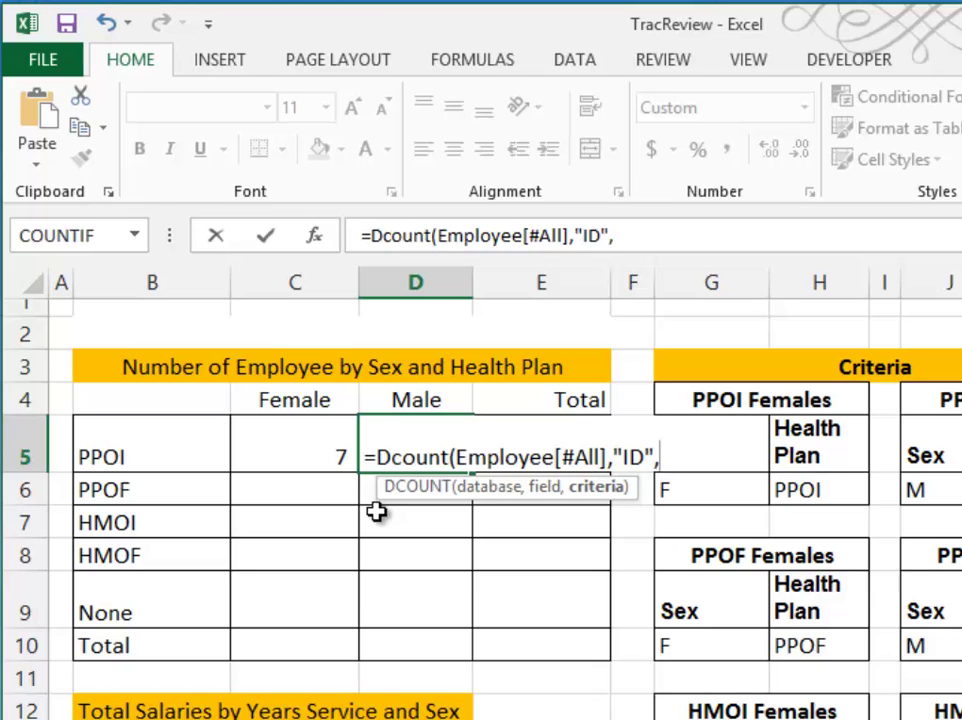
pyautogui.moveTo(945, 455); pyautogui.dragTo(960, 495)
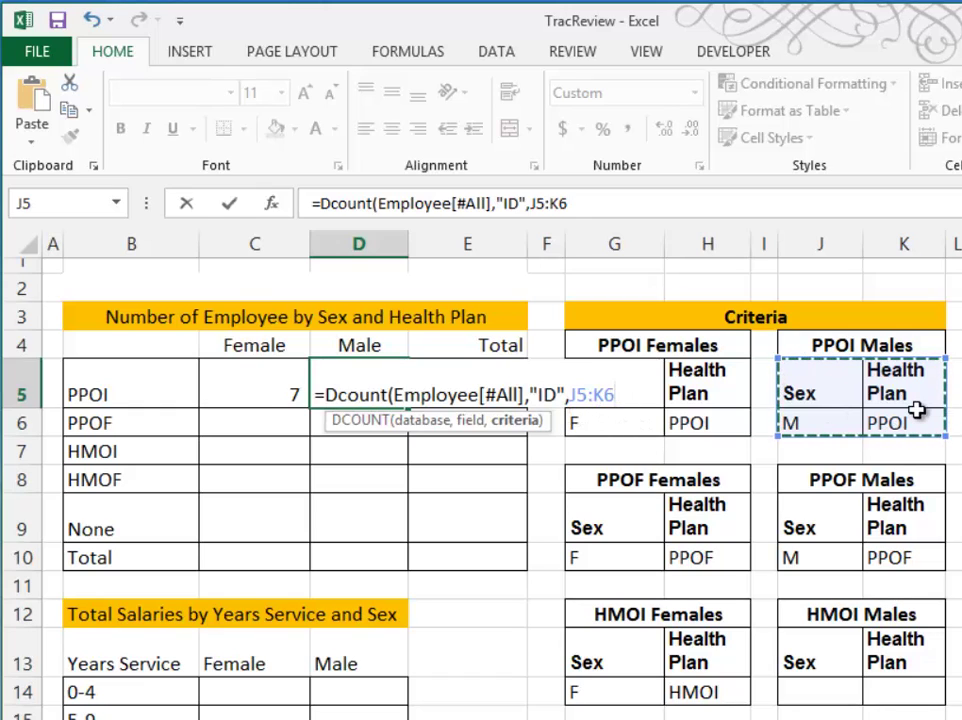
pyautogui.press('Return')
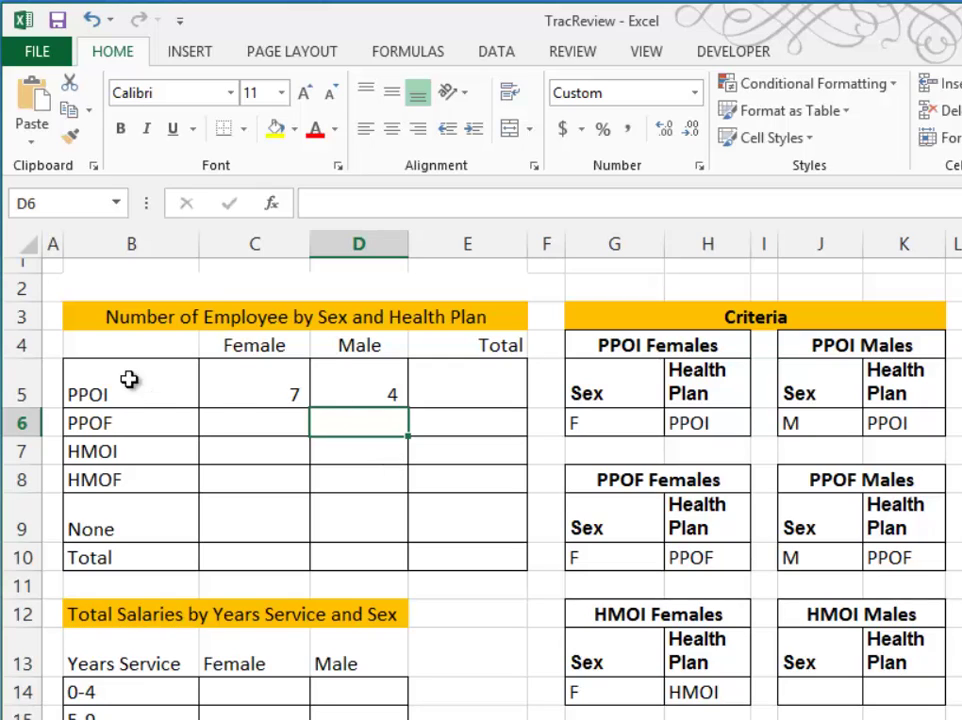
# Step: Enter =SUM(C5:D5) in E5 to total the PPOI counts as 11
pyautogui.click(469, 391)
pyautogui.write('=sum(')
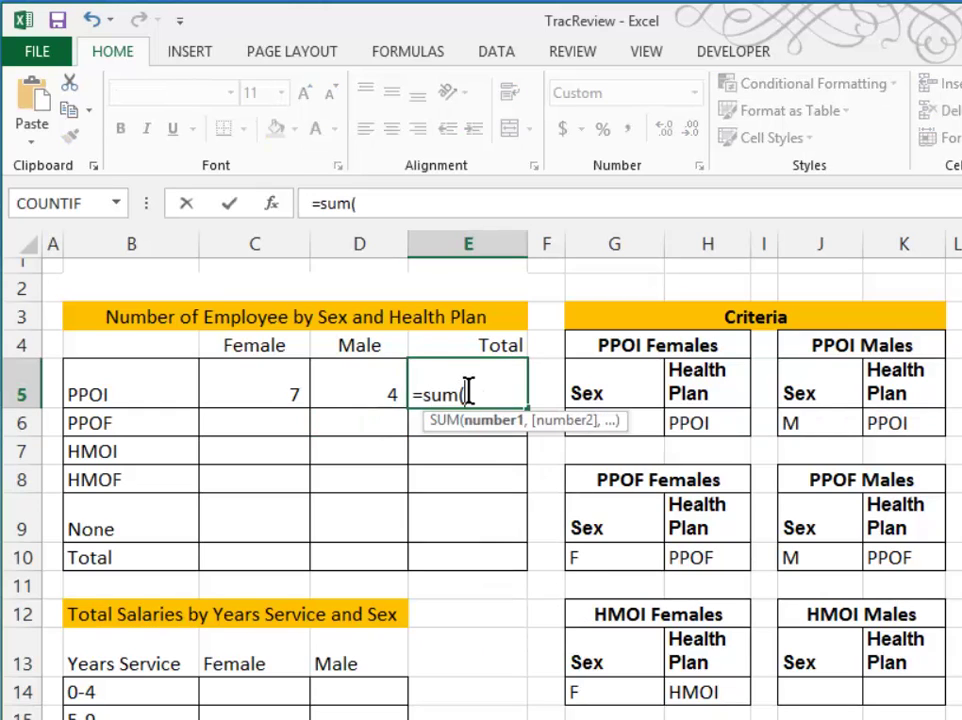
pyautogui.moveTo(265, 390); pyautogui.dragTo(331, 373)
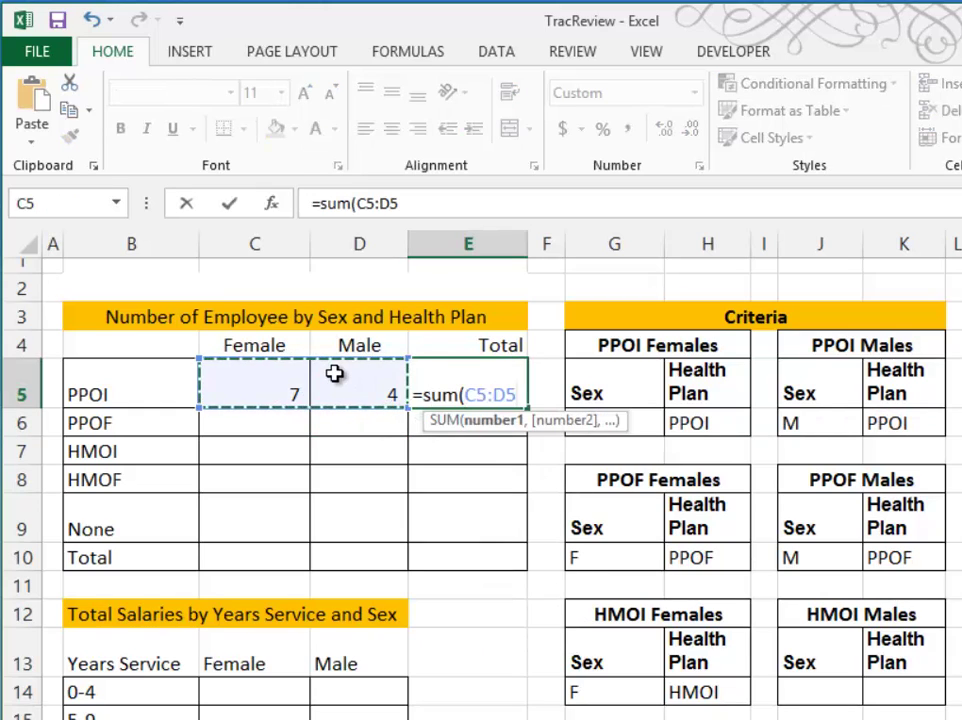
pyautogui.press('Return')
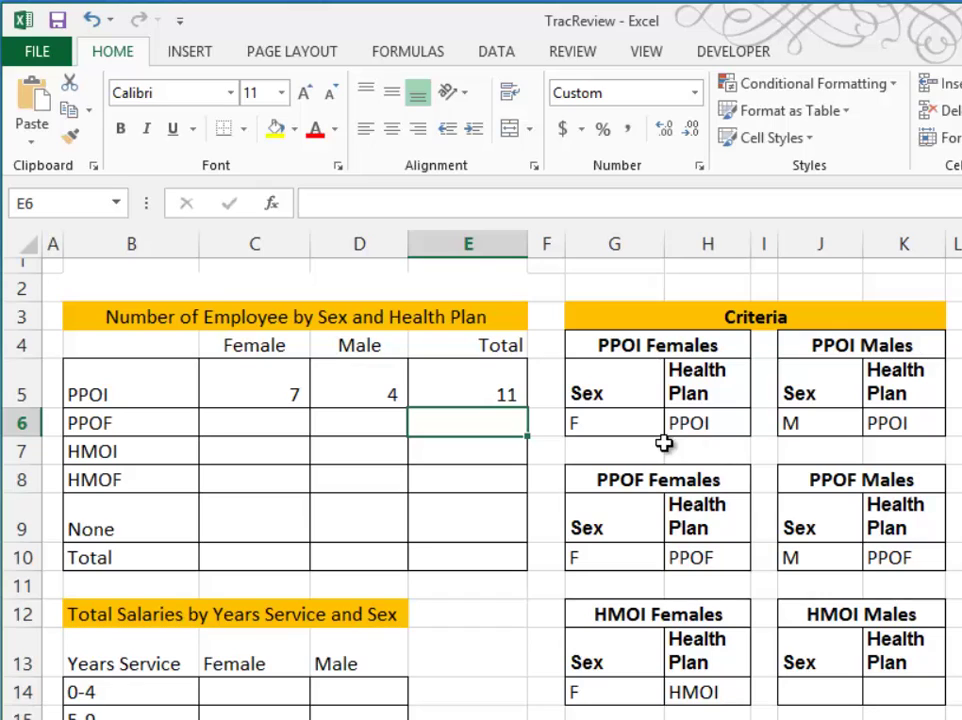
pyautogui.click(238, 421)
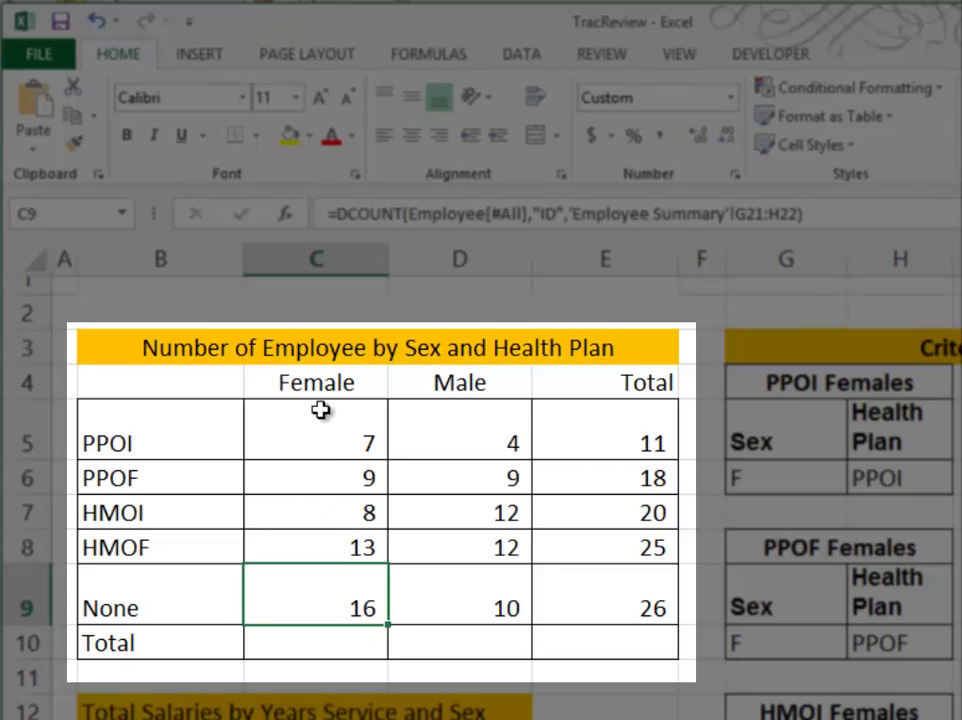
# Step: AutoSum C10:E10 to get totals of 53 female, 47 male and 100 overall
pyautogui.click(349, 640)
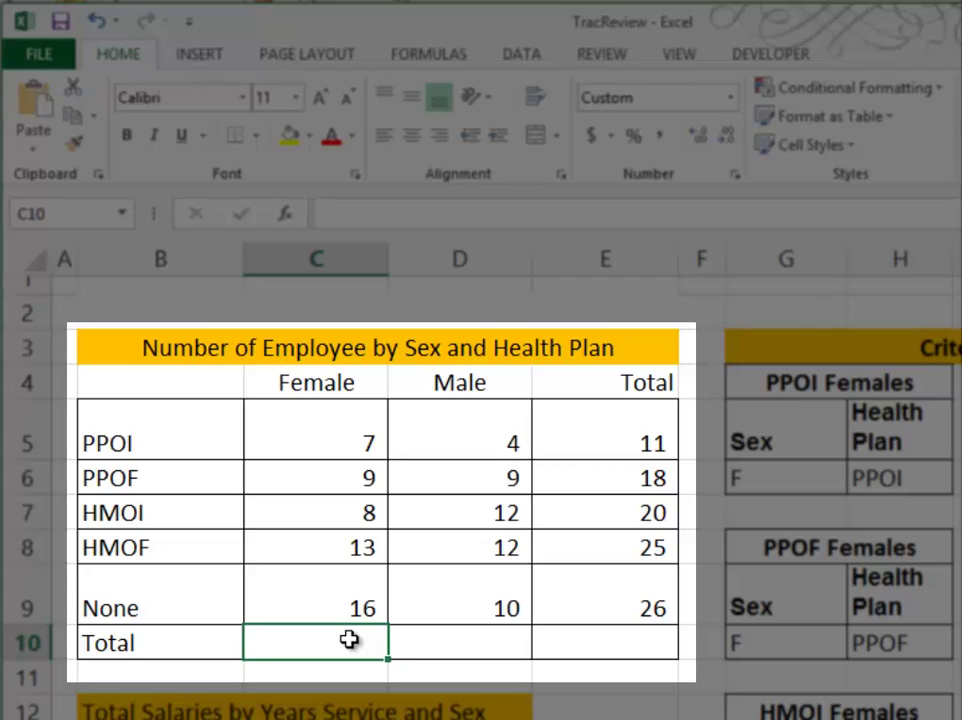
pyautogui.moveTo(349, 640); pyautogui.dragTo(575, 648)
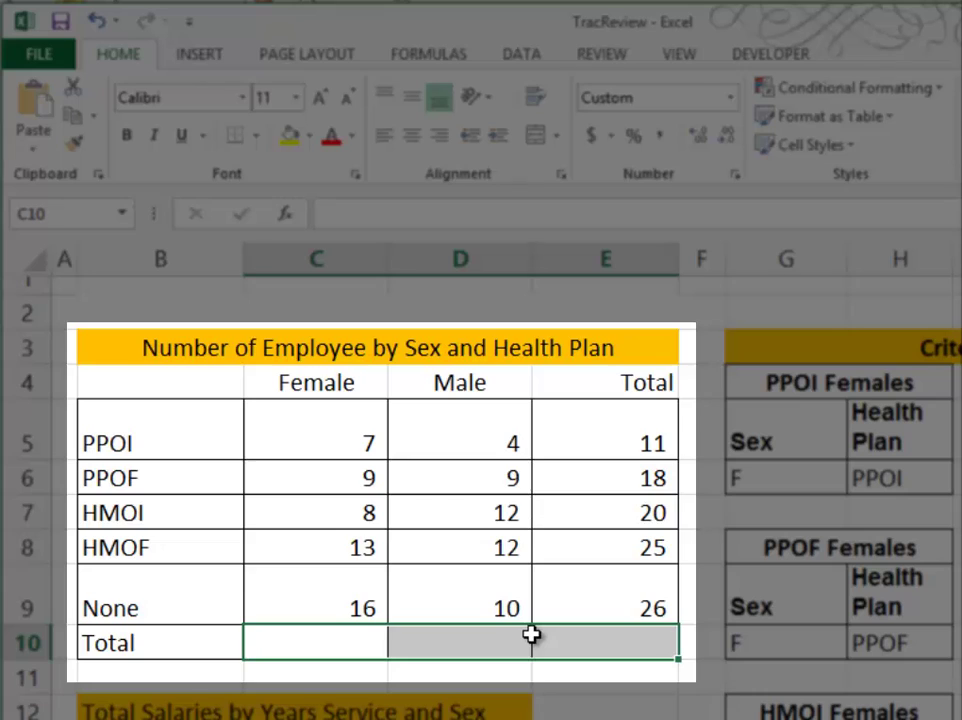
pyautogui.hotkey('alt', '=')
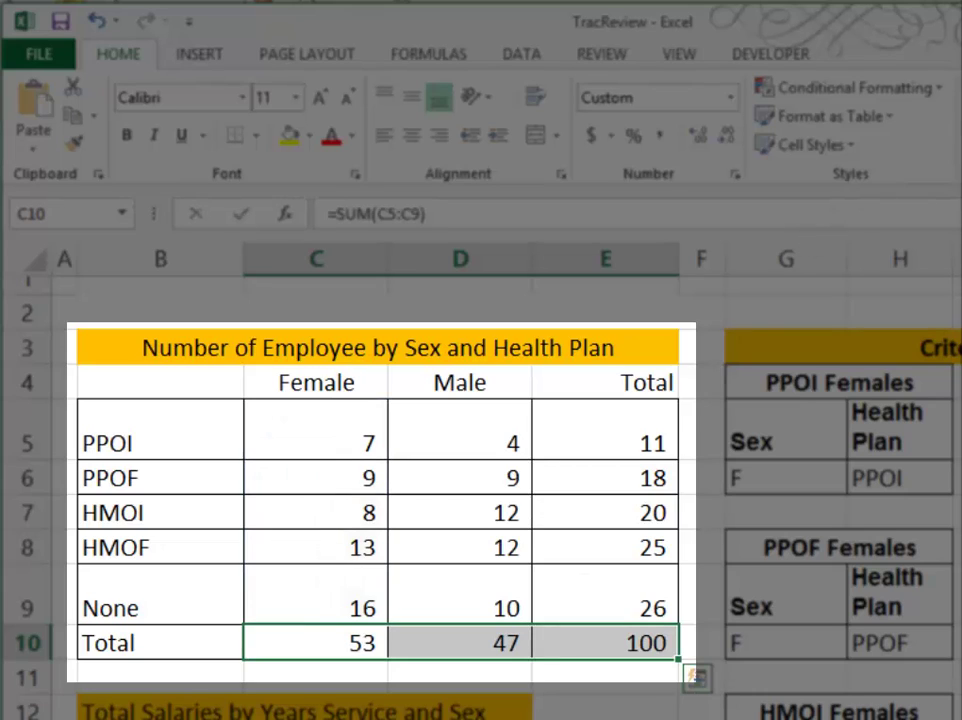
pyautogui.click(608, 644)
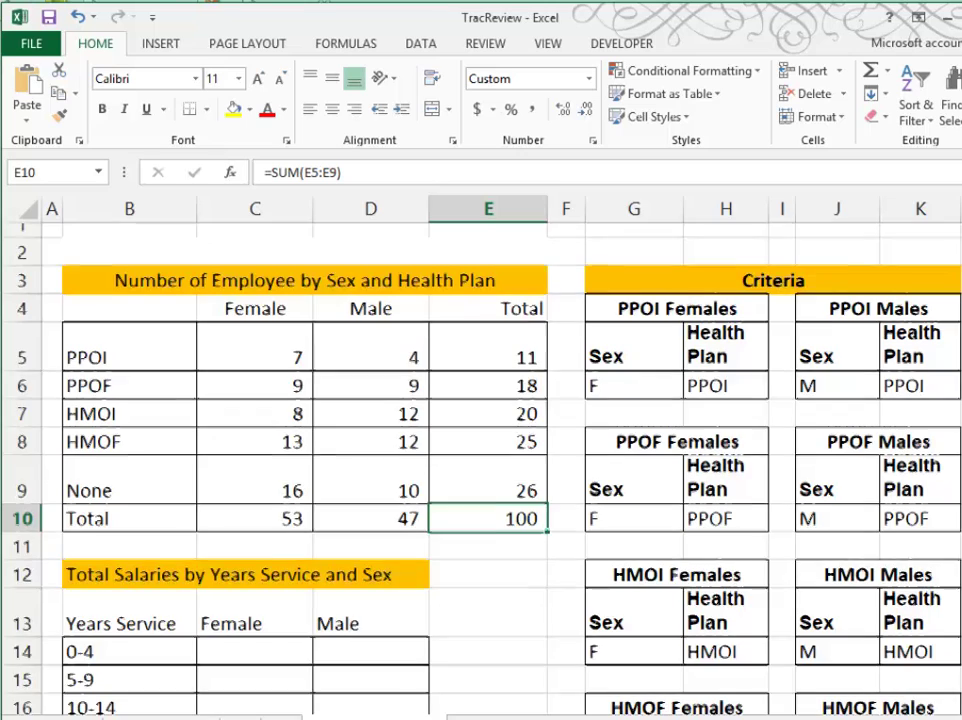
pyautogui.scroll(-1, 279, 563)
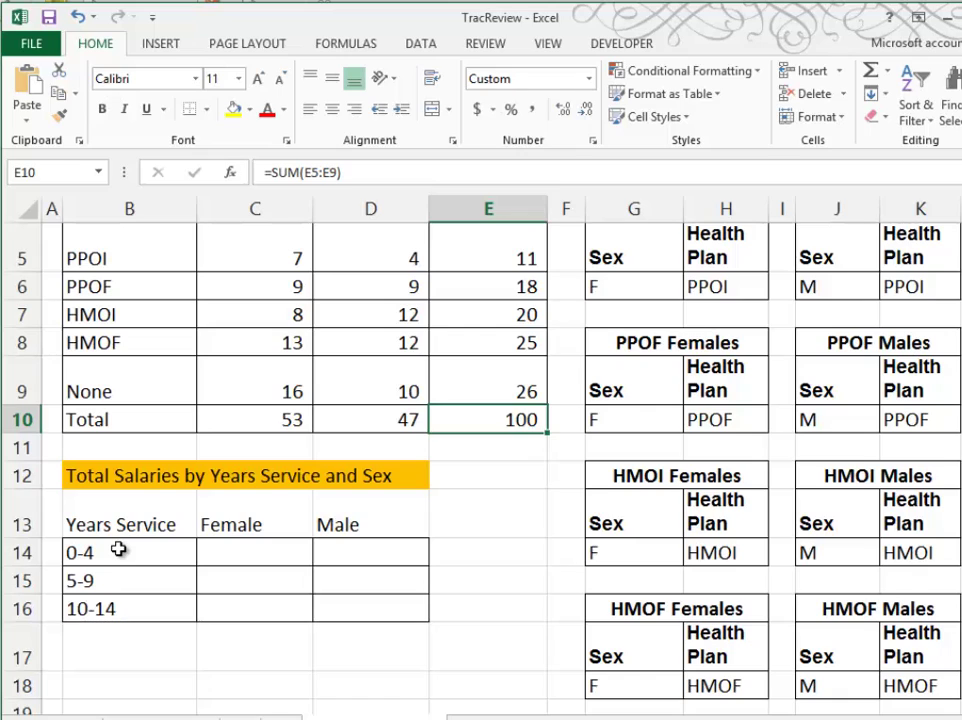
pyautogui.click(265, 549)
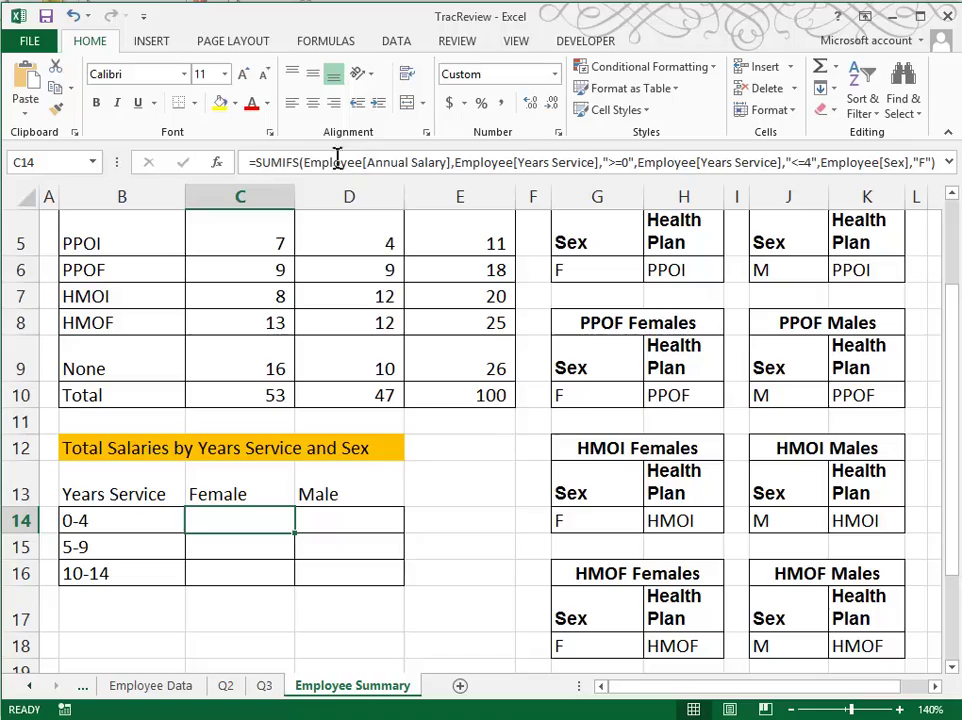
# Step: Review the C14 SUMIFS arguments, including the Sex criterion, and confirm the female 0-4 salary total
pyautogui.click(216, 162)
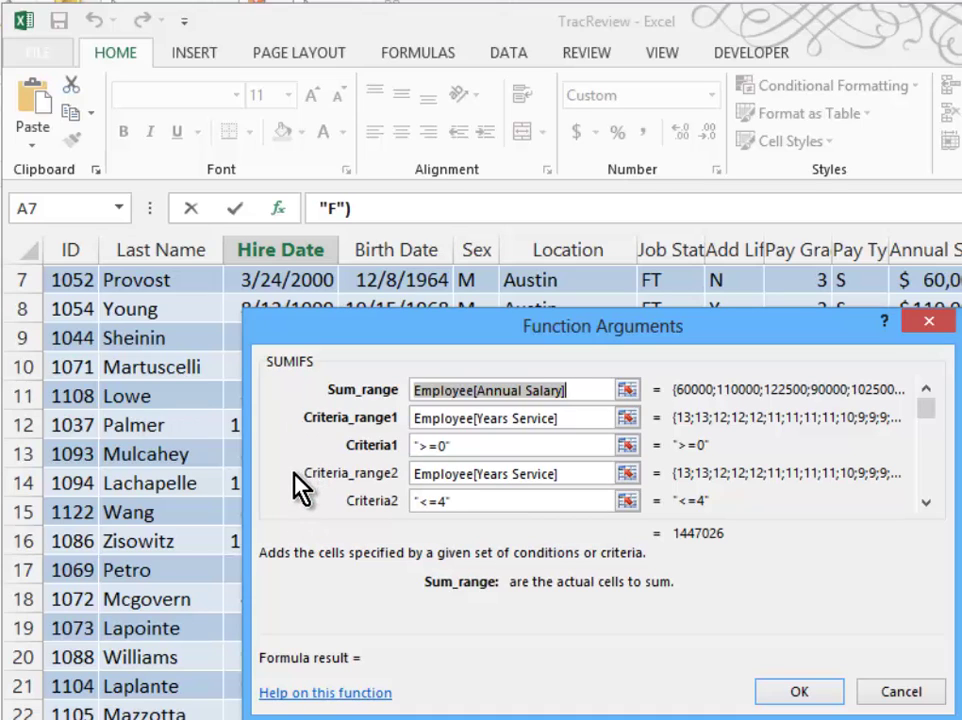
pyautogui.click(926, 503)
pyautogui.click(926, 503)
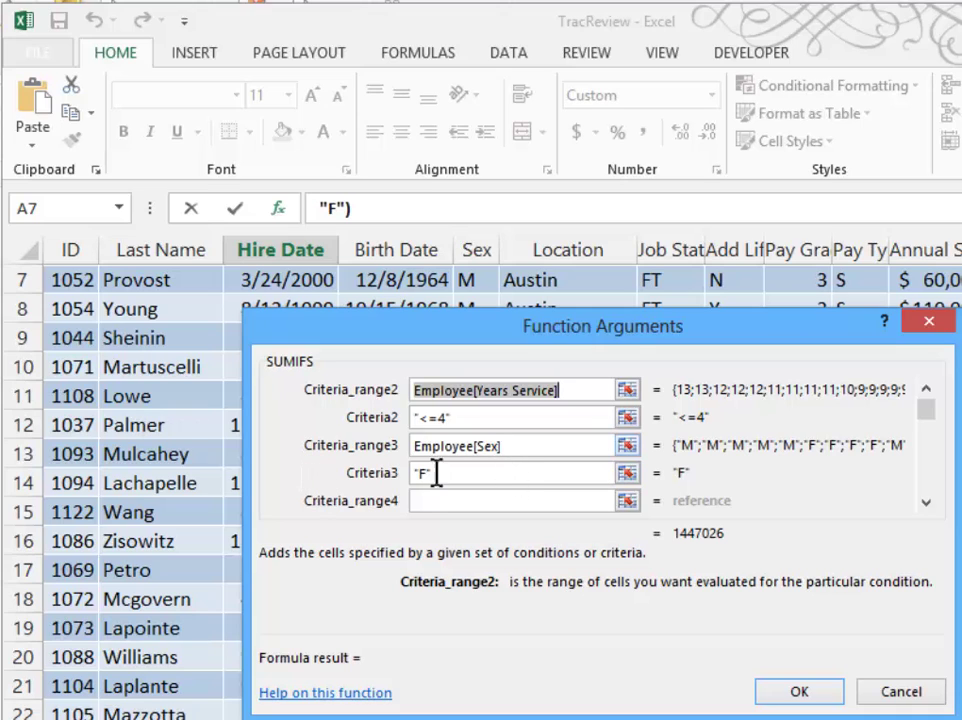
pyautogui.click(776, 692)
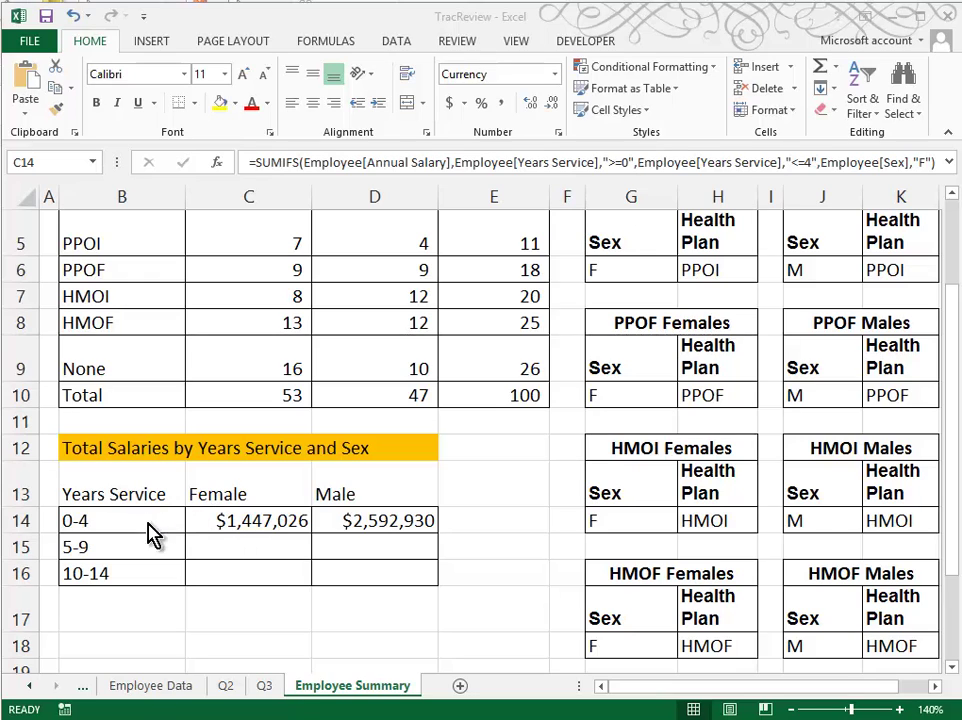
# Step: Check the D14 and C16 SUMIFS salary formulas, expanding the formula bar to show C16 in full
pyautogui.click(367, 519)
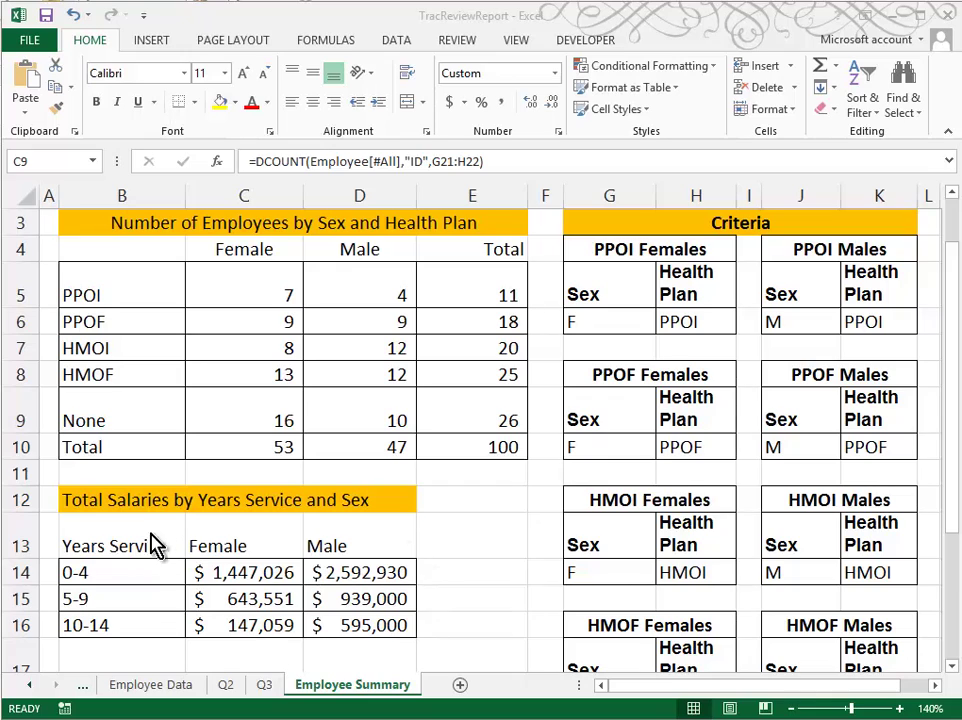
pyautogui.click(238, 627)
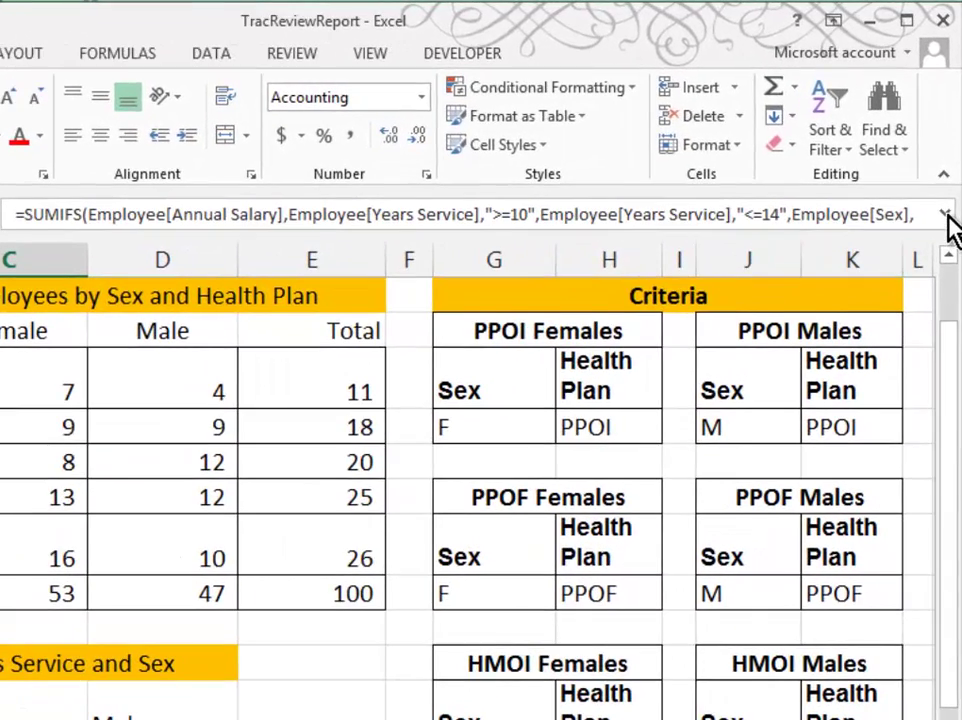
pyautogui.click(945, 200)
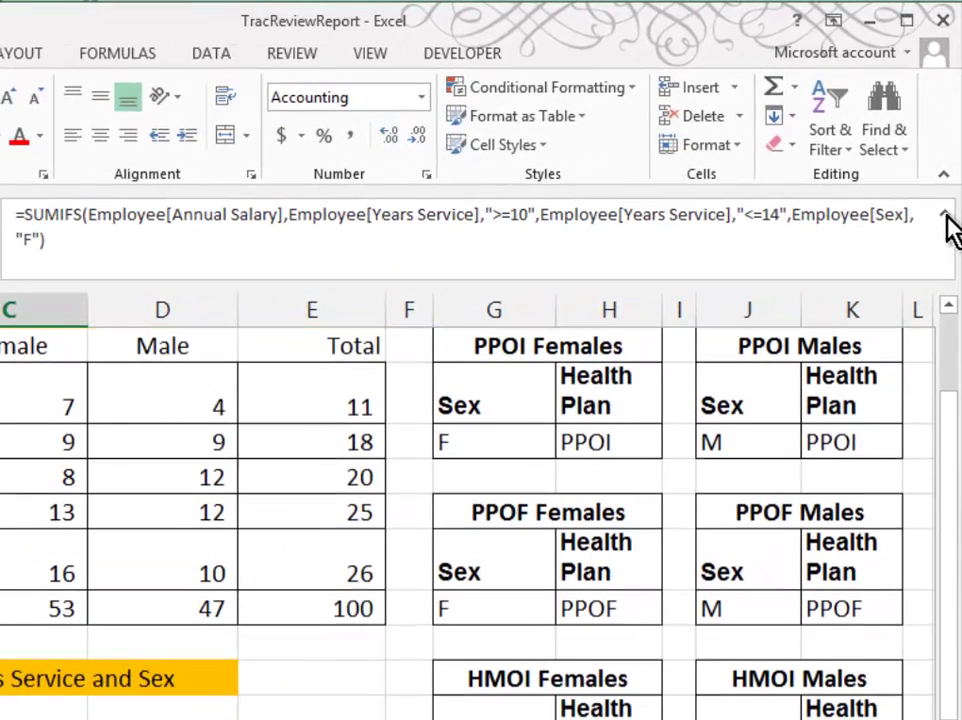